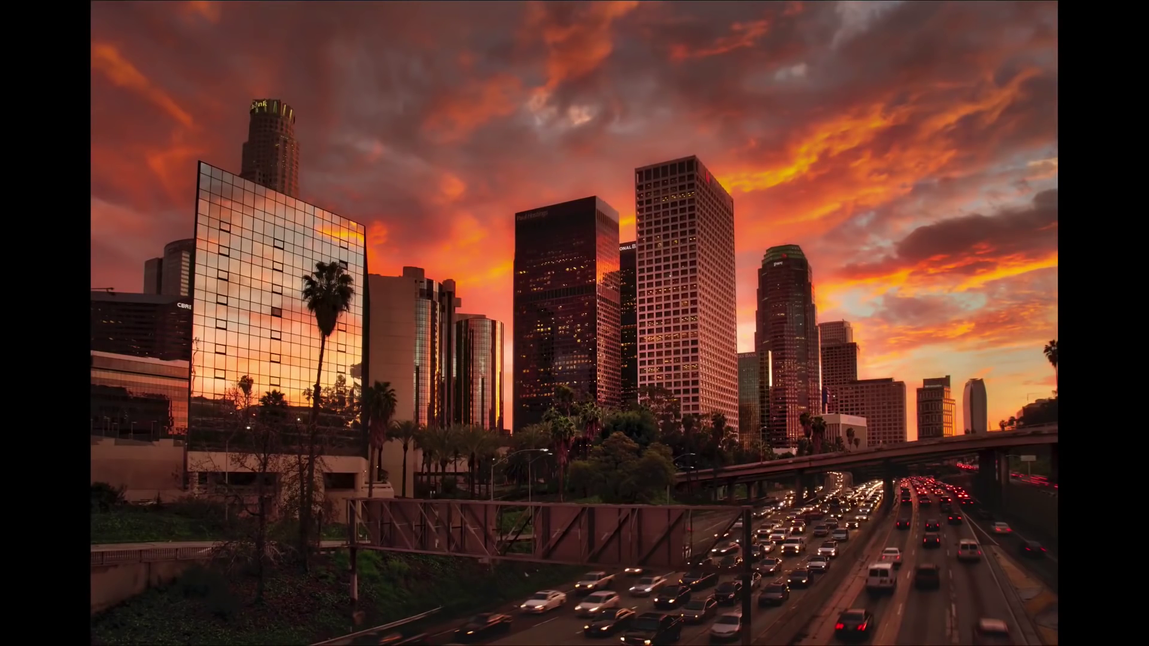
# Review the three bracketed downtown sunset exposures, select them together and send them to Aurora HDR 2017 as original images
pyautogui.press('f')
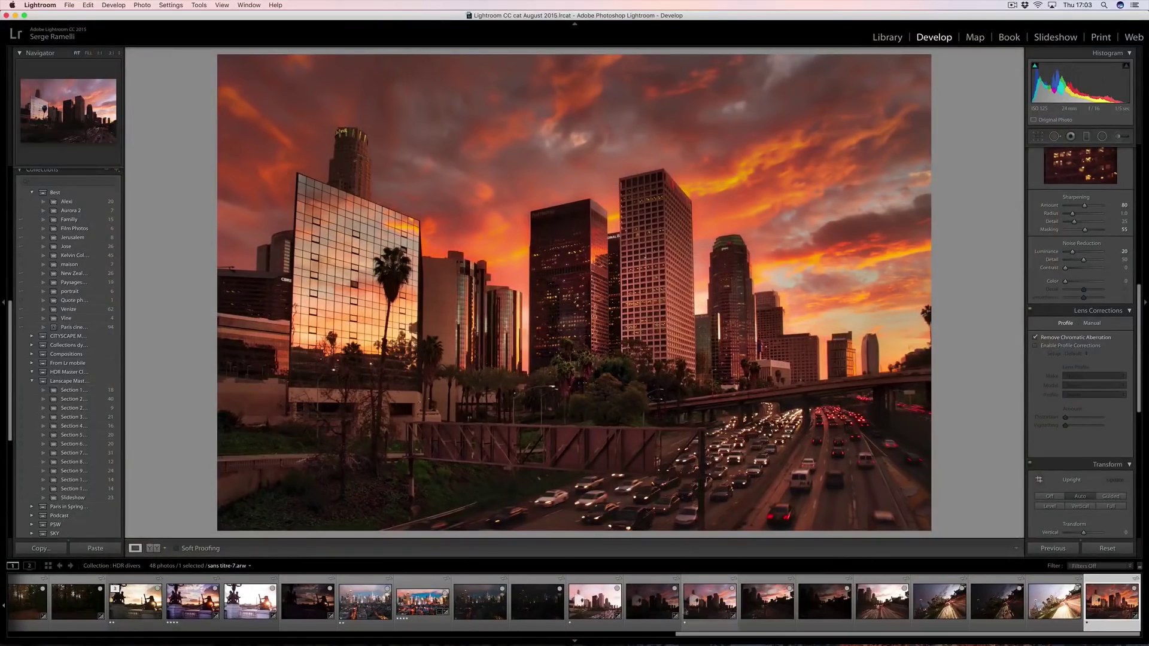
pyautogui.click(600, 609)
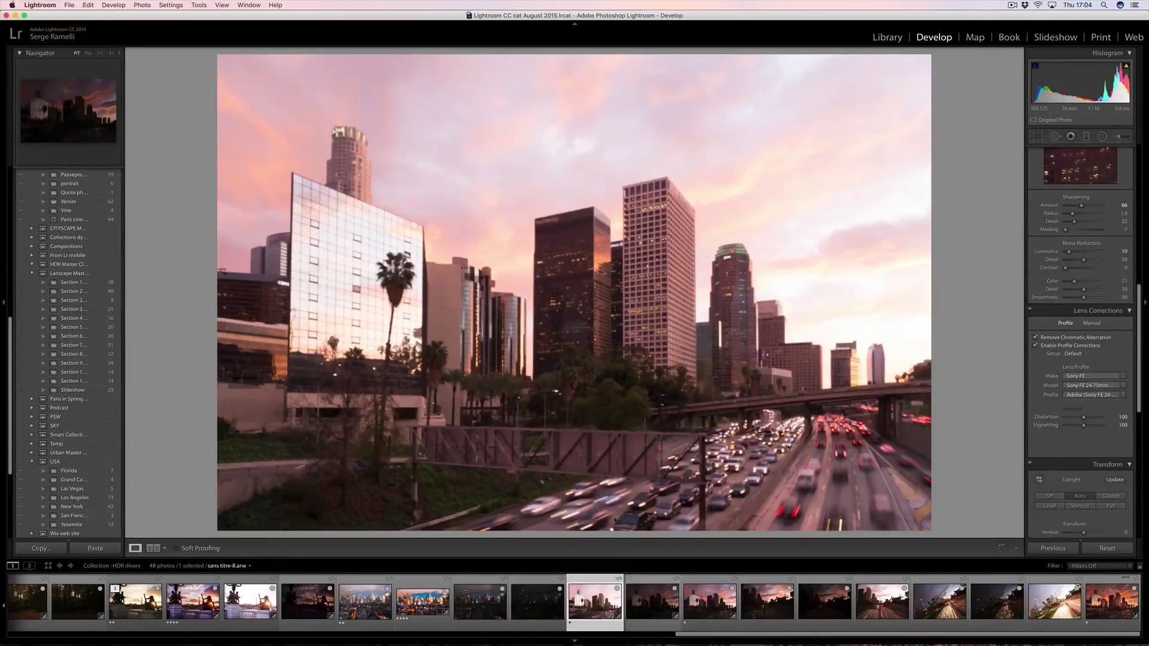
pyautogui.click(661, 600)
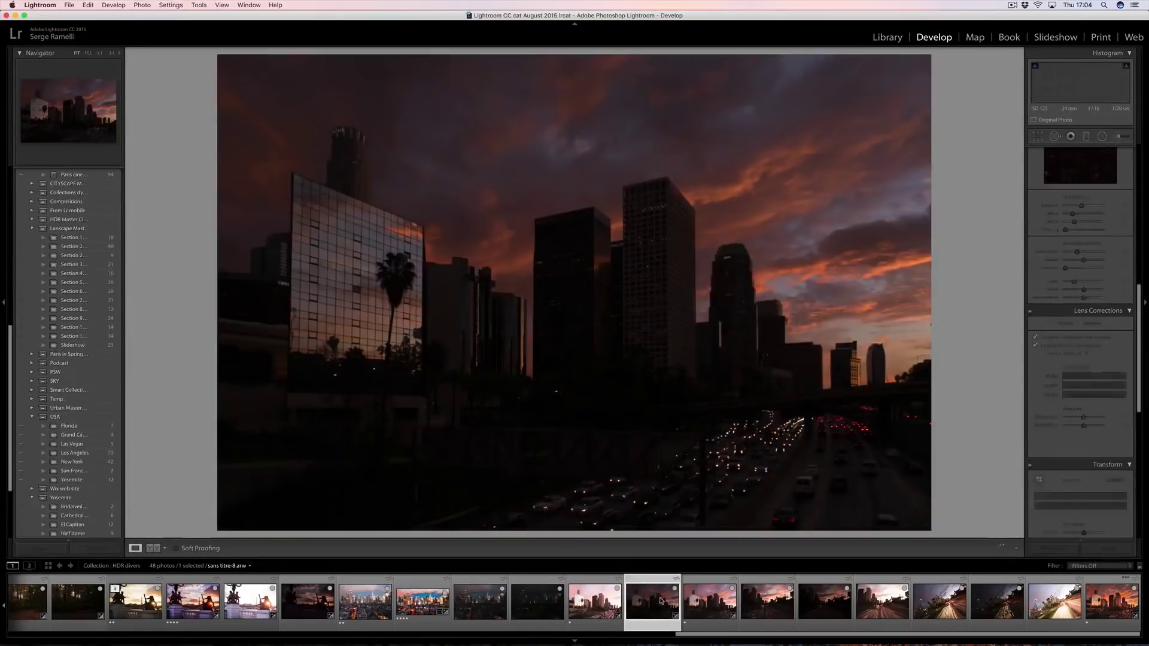
pyautogui.click(714, 602)
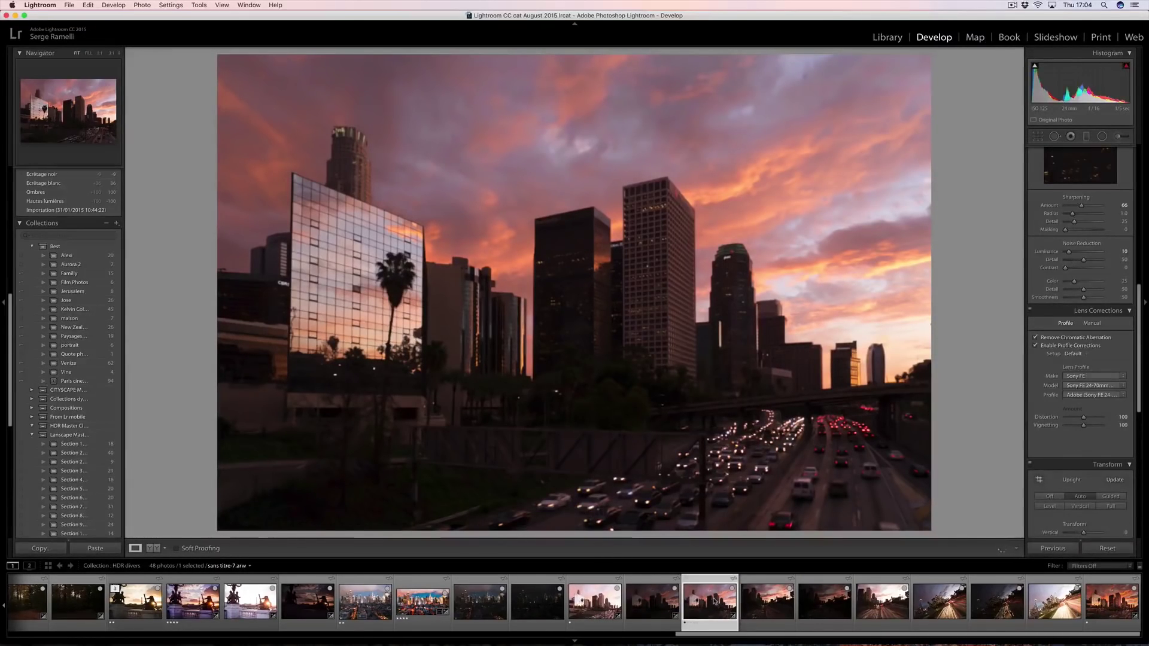
pyautogui.keyDown('shift'); pyautogui.click(594, 606); pyautogui.keyUp('shift')
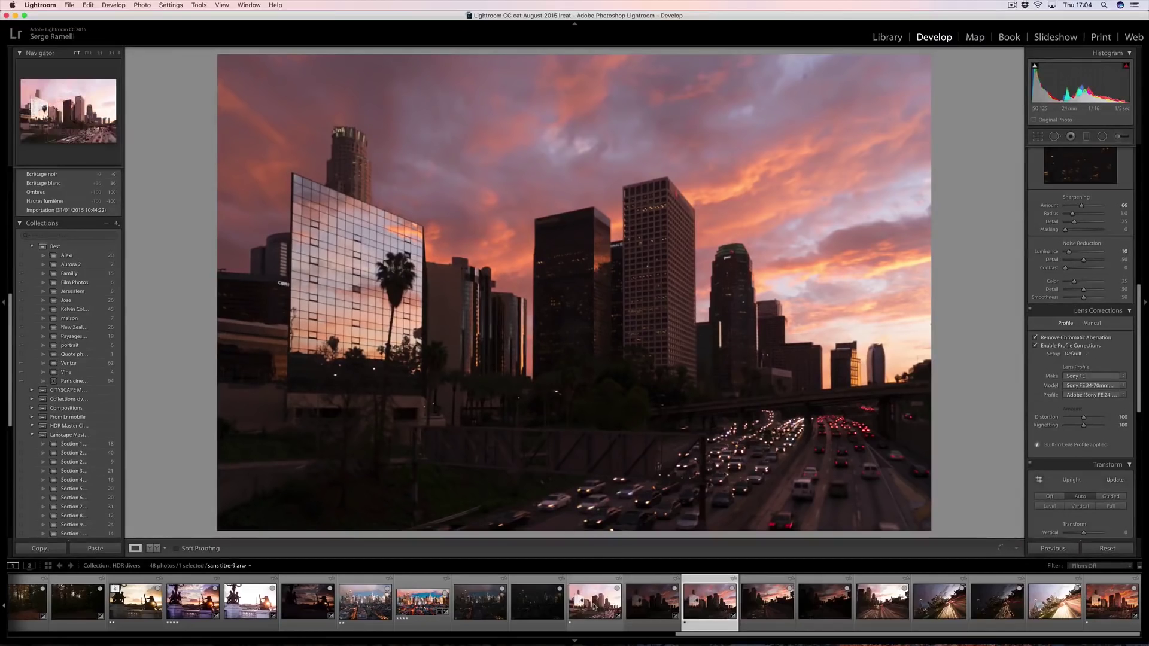
pyautogui.rightClick(595, 607)
pyautogui.moveTo(617, 593)
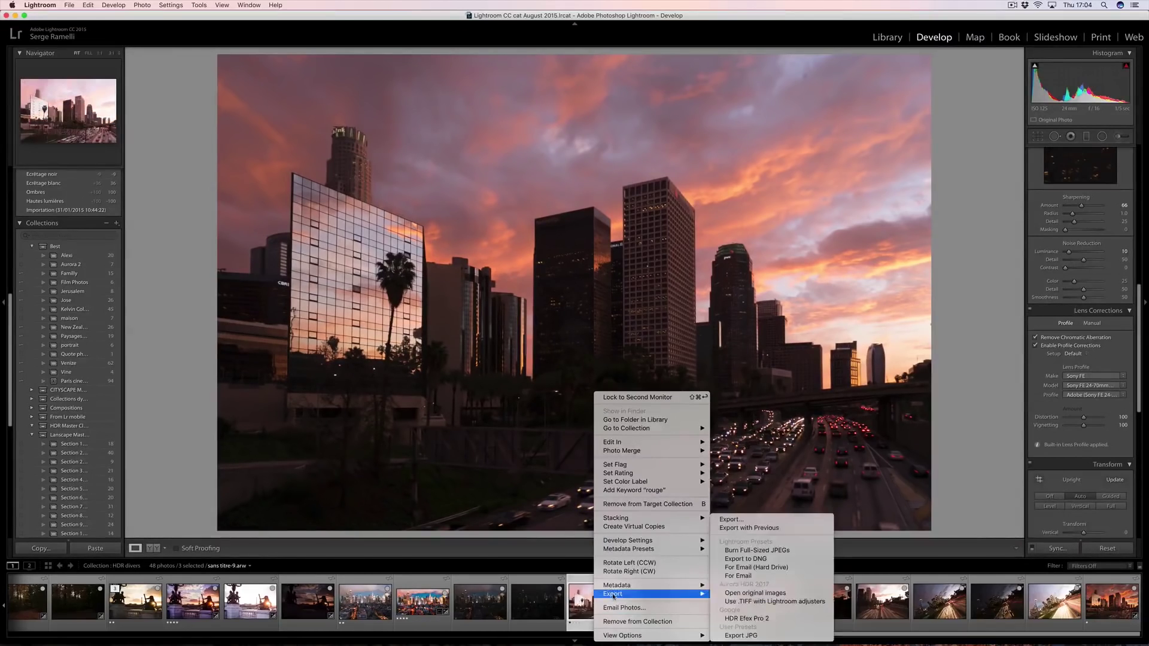
pyautogui.click(779, 594)
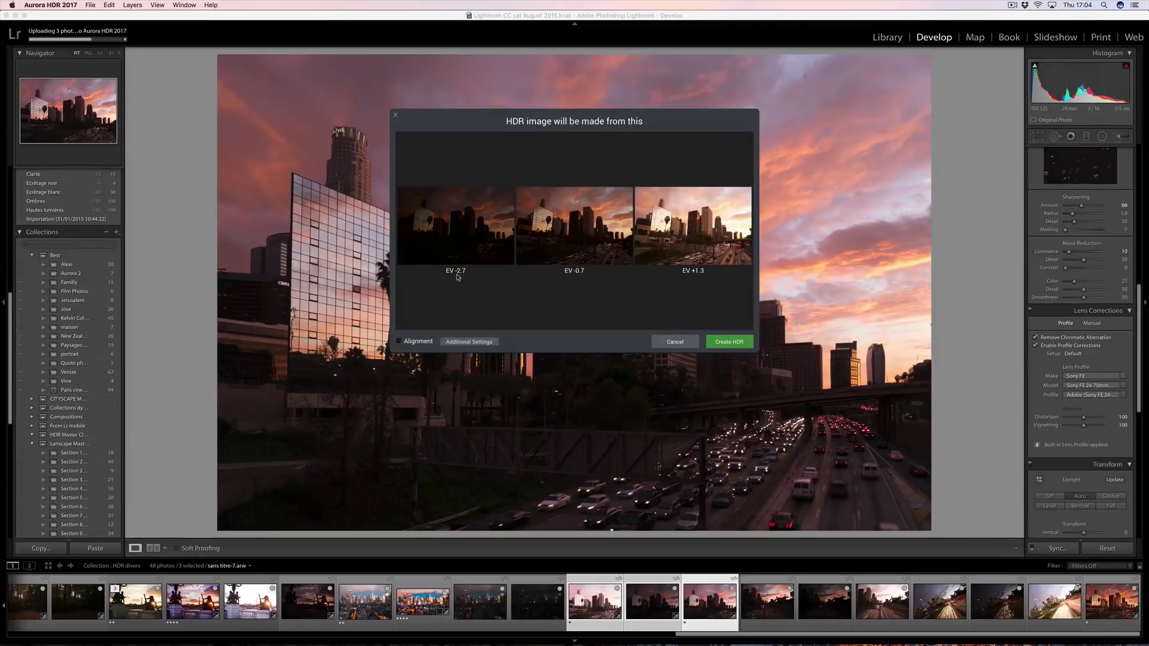
# Create the HDR merge from the three brackets with Alignment, Color Denoise and Chromatic Aberration Removal enabled
pyautogui.moveTo(465, 276)
pyautogui.moveTo(580, 269)
pyautogui.click(420, 342)
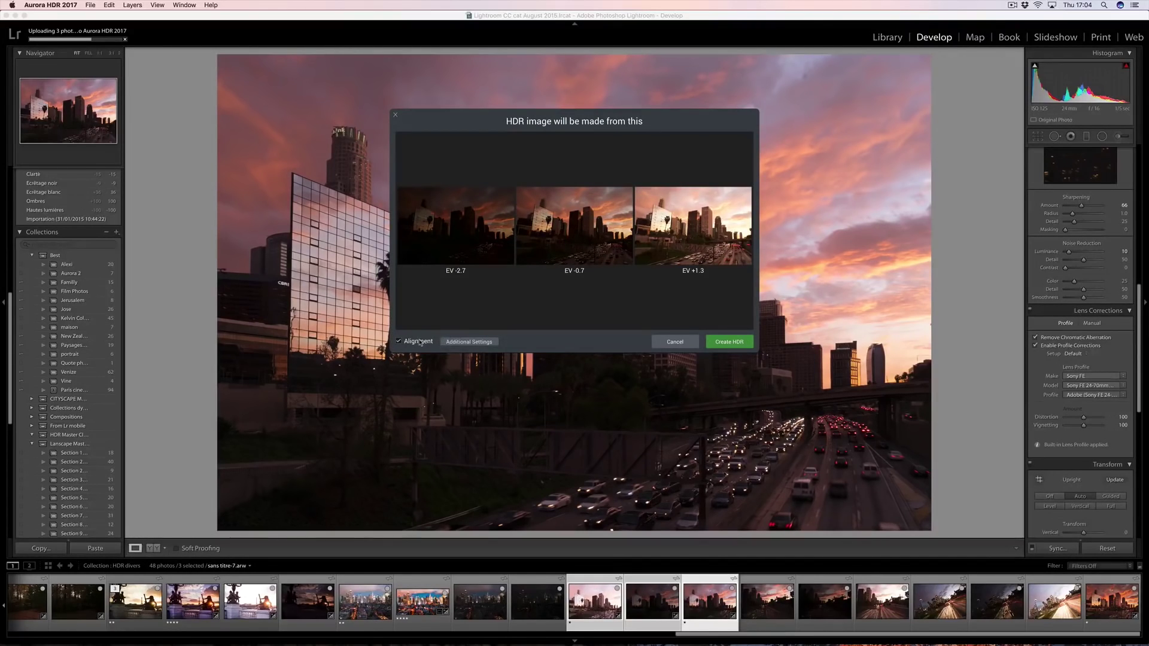
pyautogui.click(458, 343)
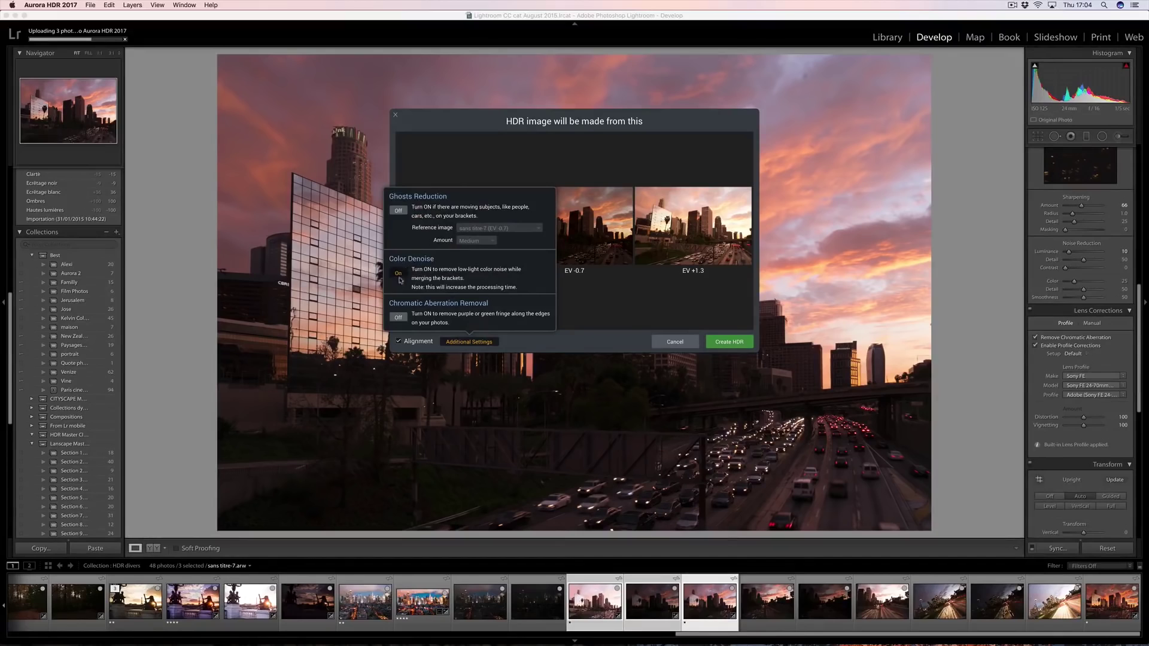
pyautogui.click(399, 317)
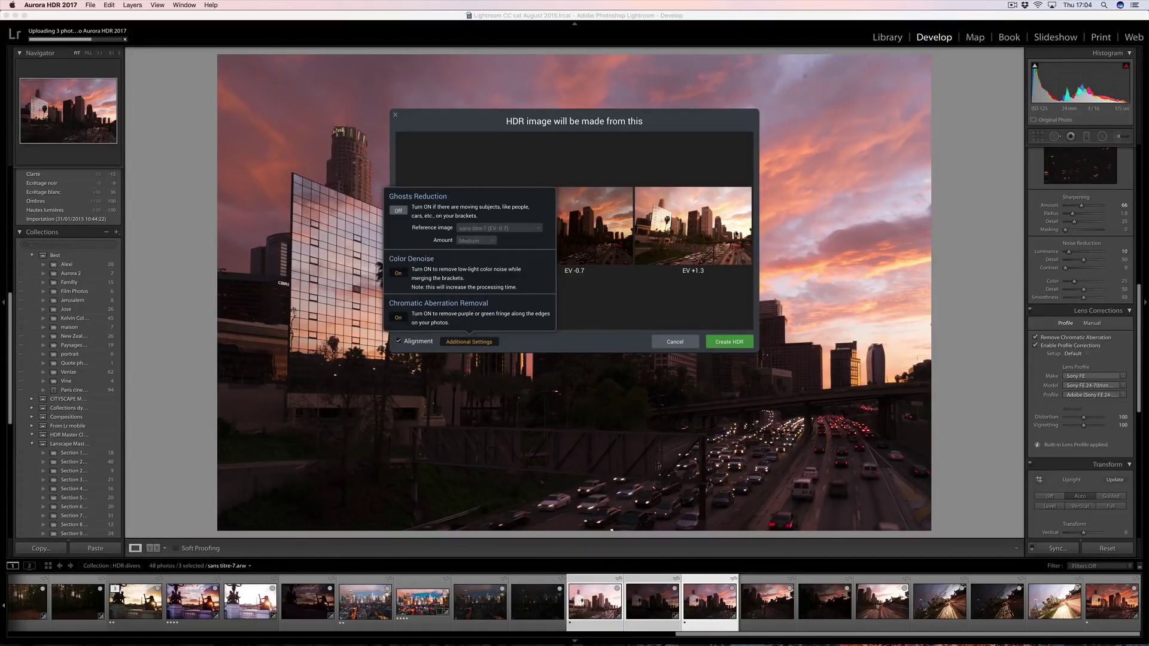
pyautogui.click(453, 170)
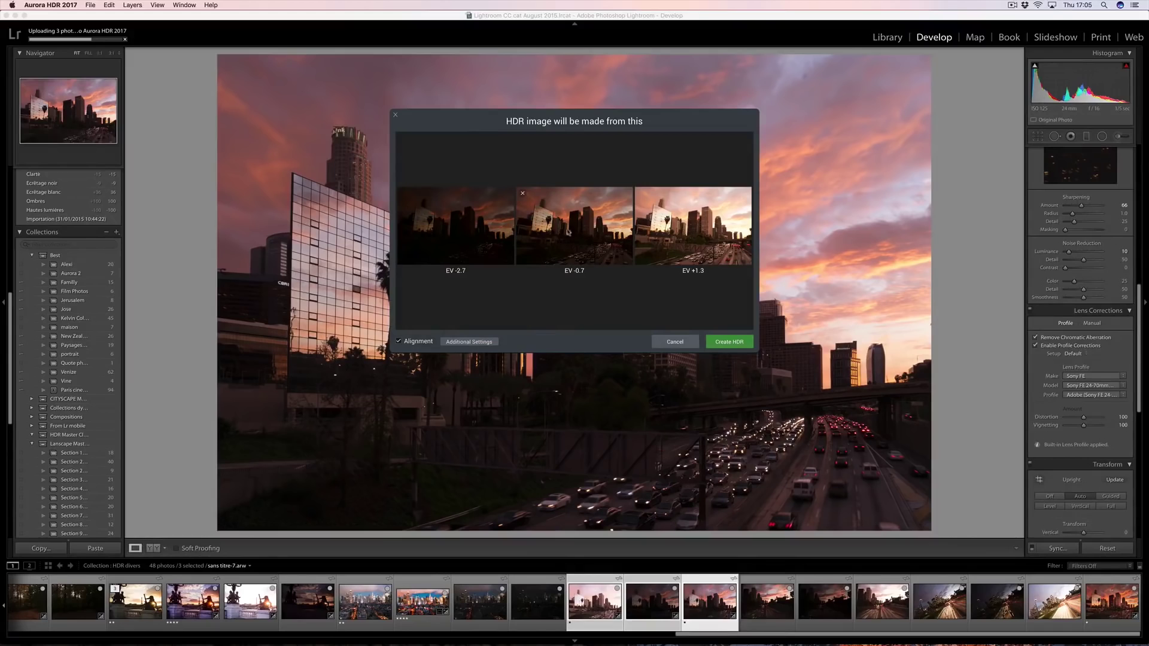
pyautogui.click(731, 343)
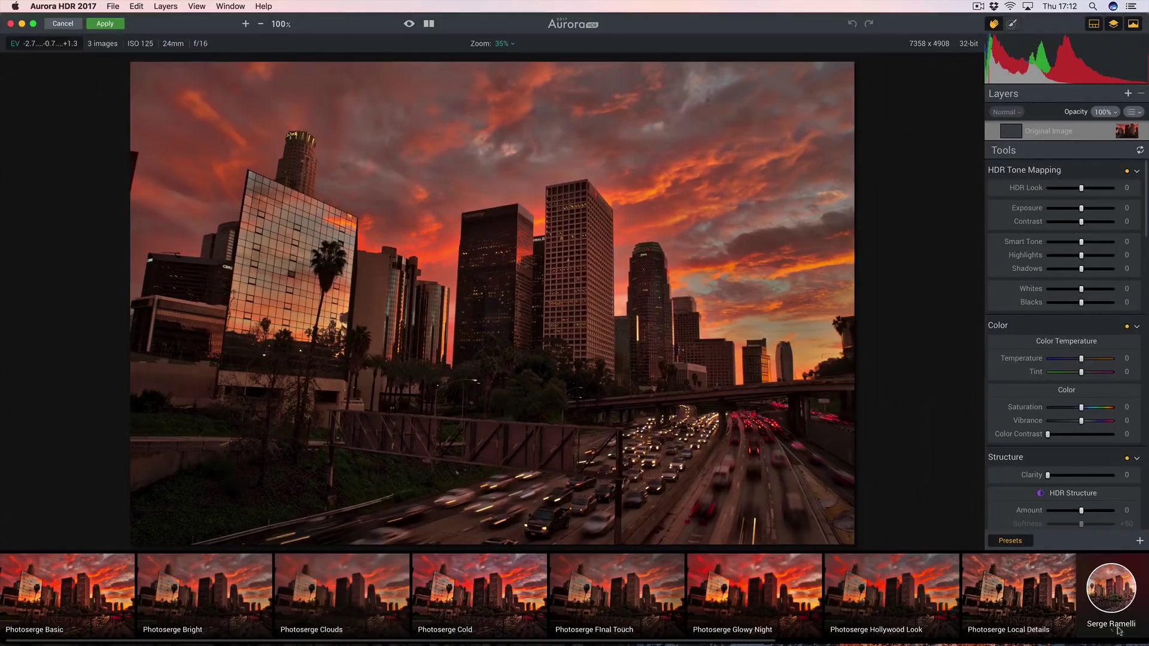
# Try the Realistic preset from the Basic collection and the Photoserge Bright preset from the Serge Ramelli collection
pyautogui.click(1120, 593)
pyautogui.click(925, 387)
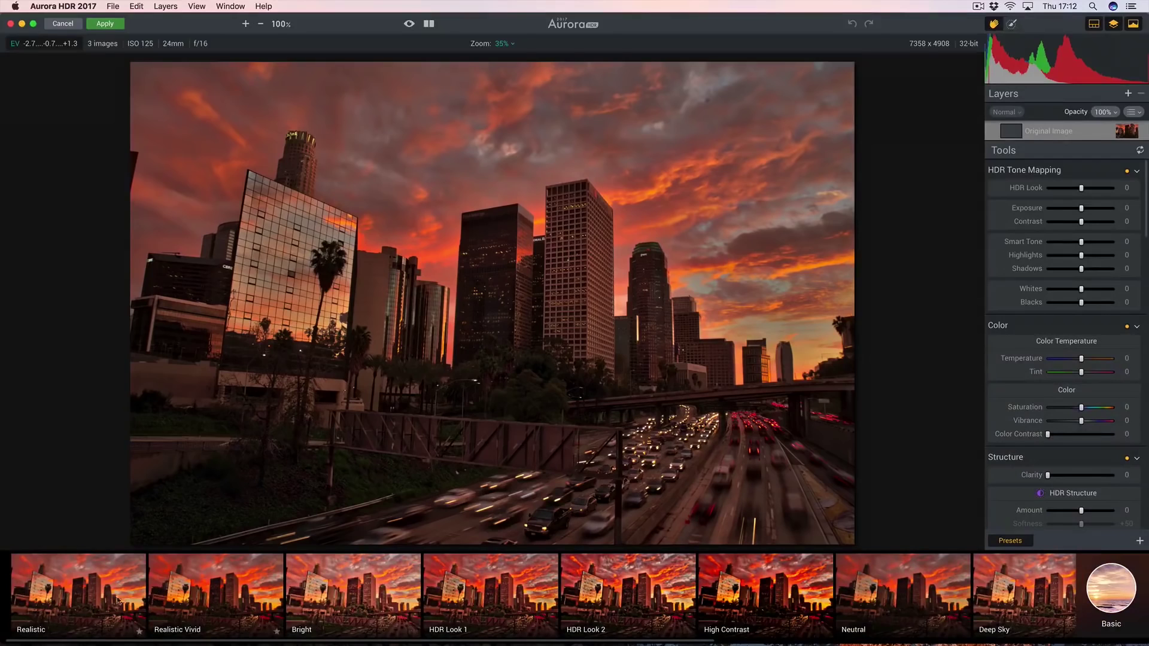
pyautogui.click(91, 600)
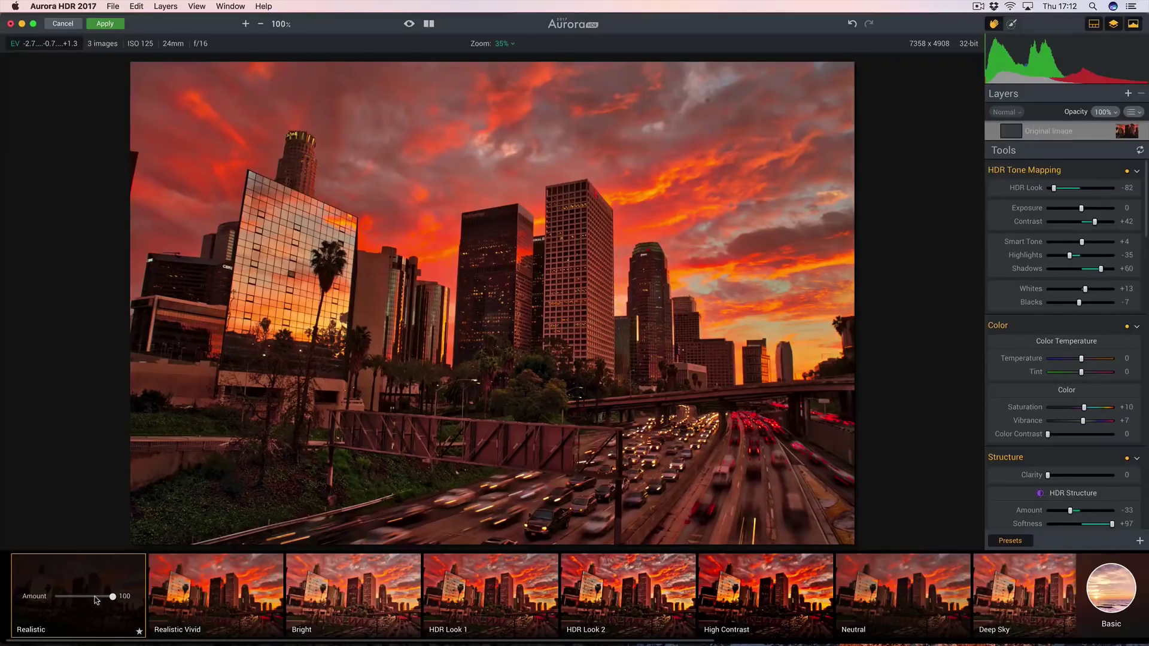
pyautogui.click(1115, 593)
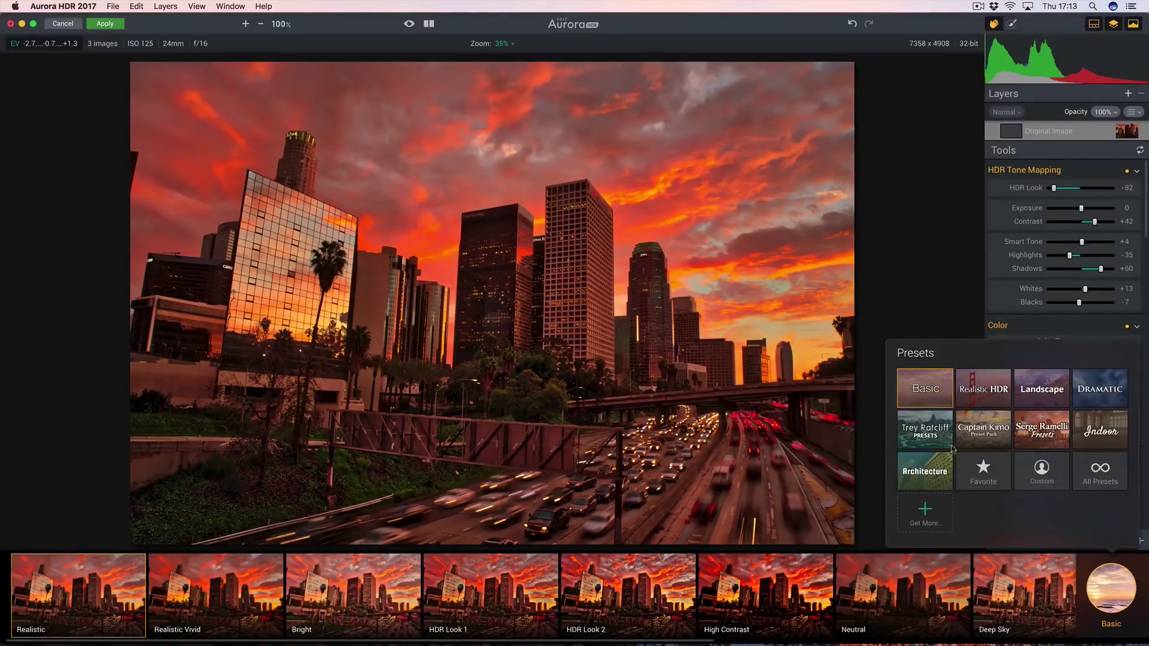
pyautogui.click(1042, 427)
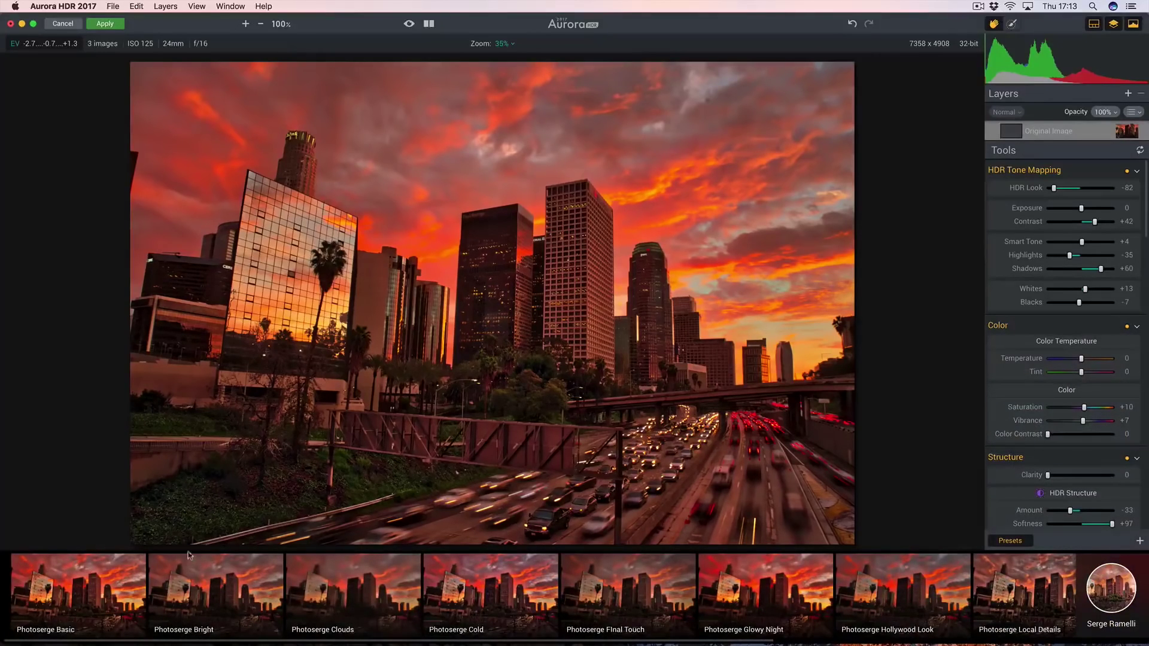
pyautogui.click(213, 575)
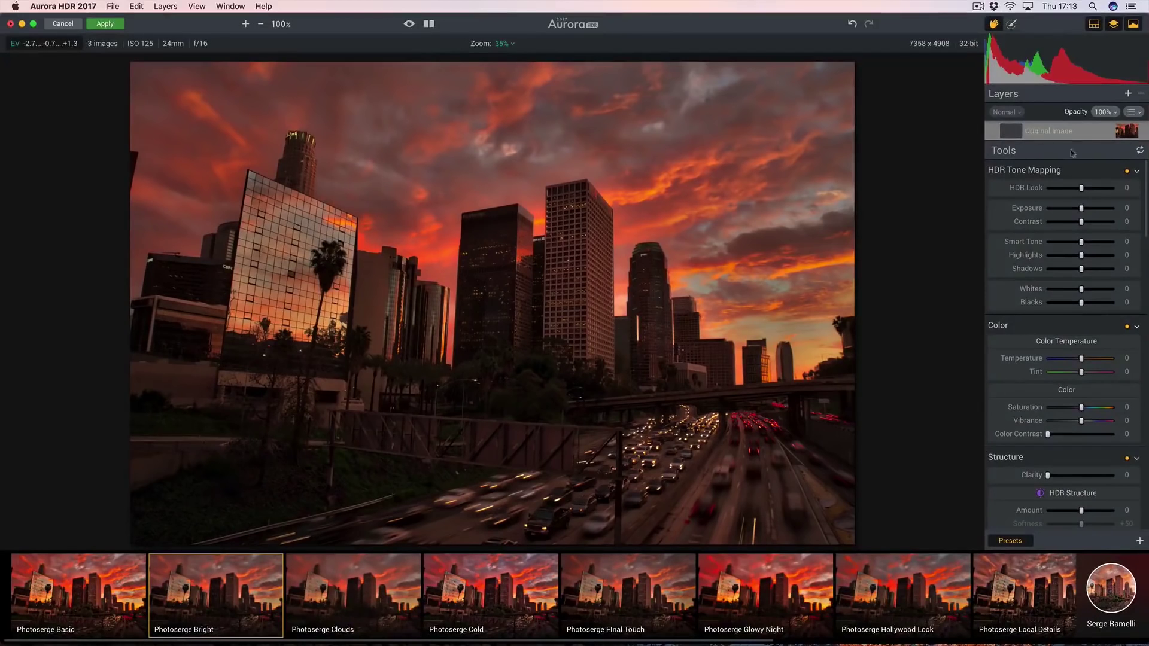
# Set HDR Look to -9 and Shadows to +38 on the original image layer
pyautogui.moveTo(1081, 188); pyautogui.dragTo(1059, 191)
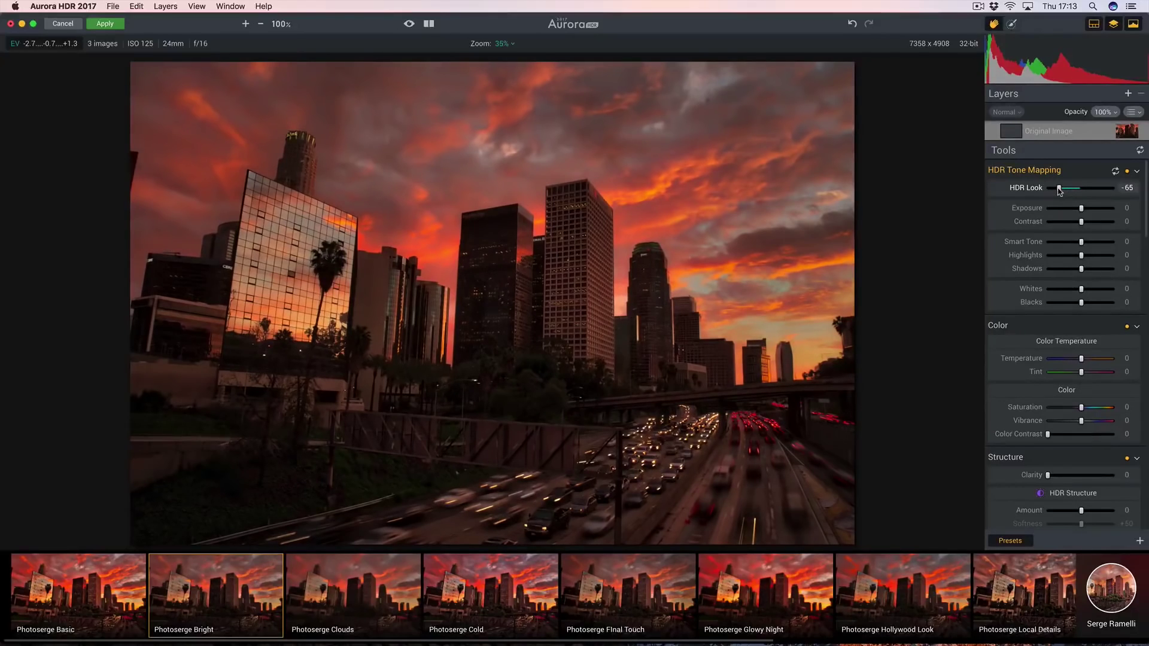
pyautogui.moveTo(1060, 190); pyautogui.dragTo(1107, 191)
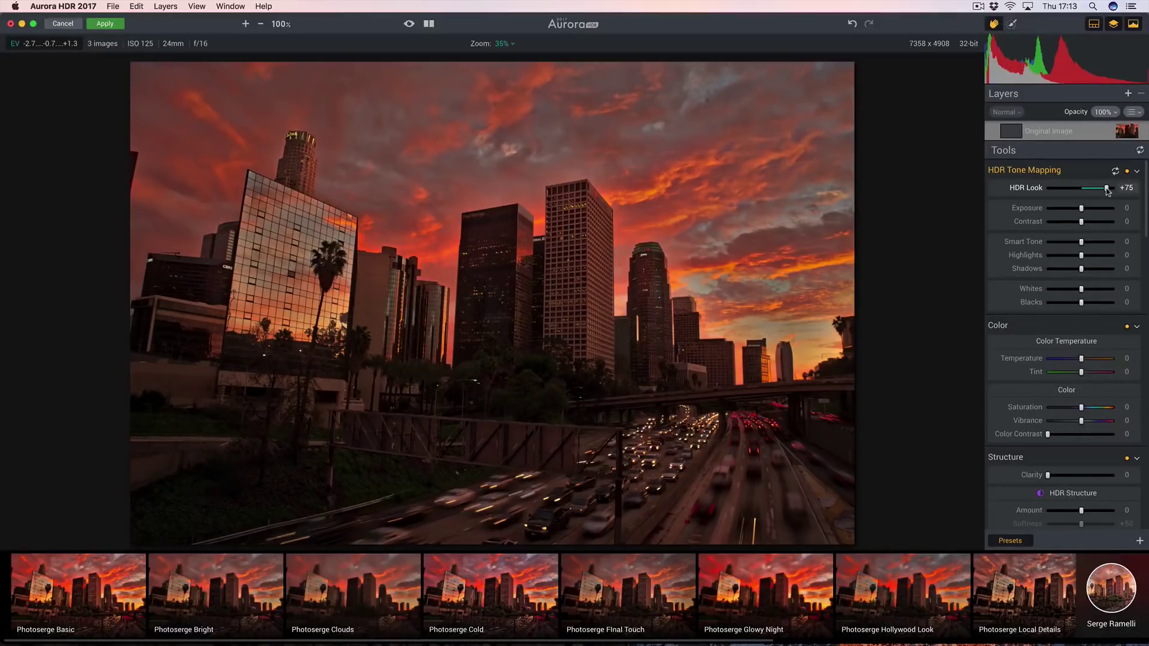
pyautogui.moveTo(1106, 188); pyautogui.dragTo(1077, 188)
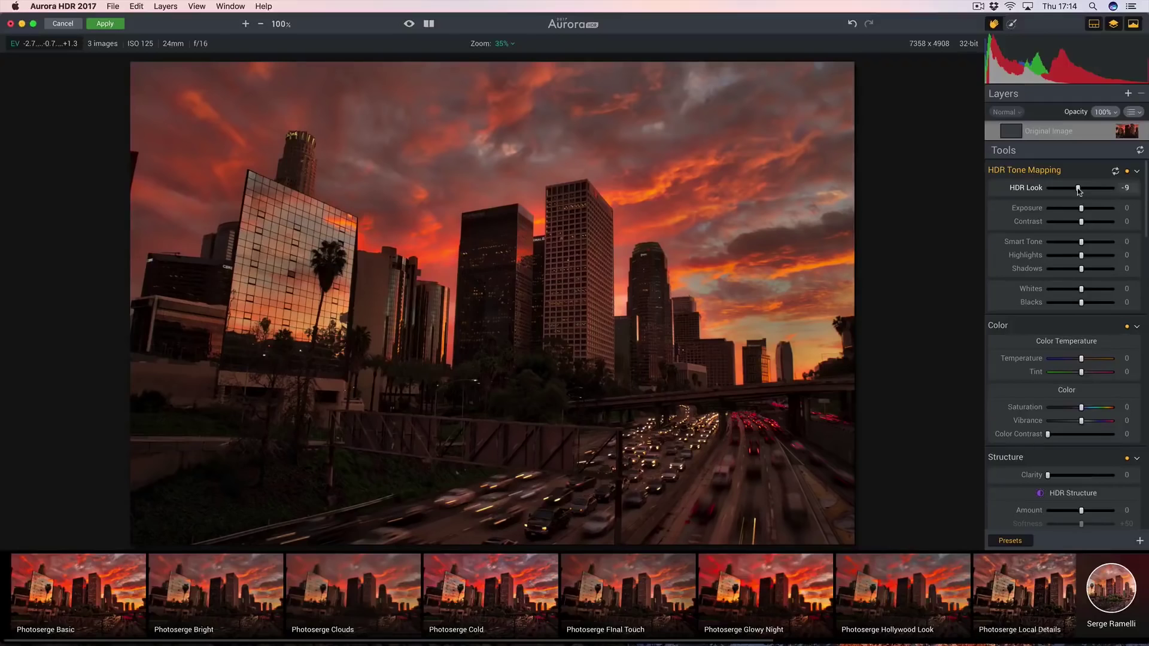
pyautogui.click(1102, 269)
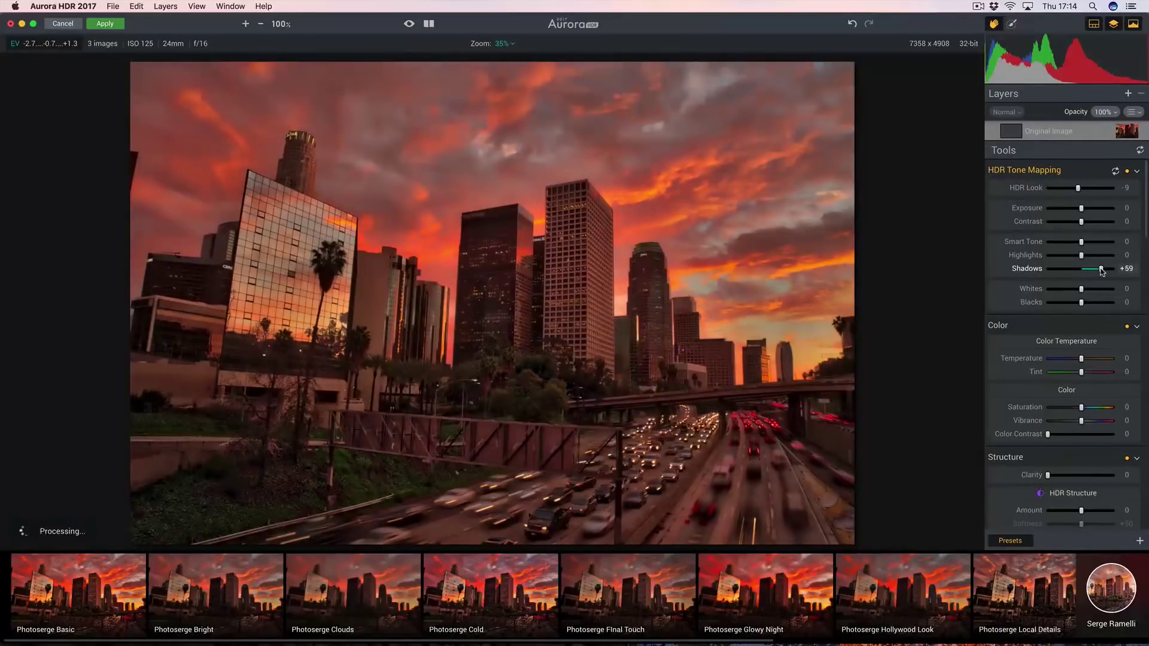
pyautogui.moveTo(1102, 270)
pyautogui.mouseDown()
pyautogui.moveTo(1085, 271)
pyautogui.moveTo(1094, 270)
pyautogui.mouseUp()
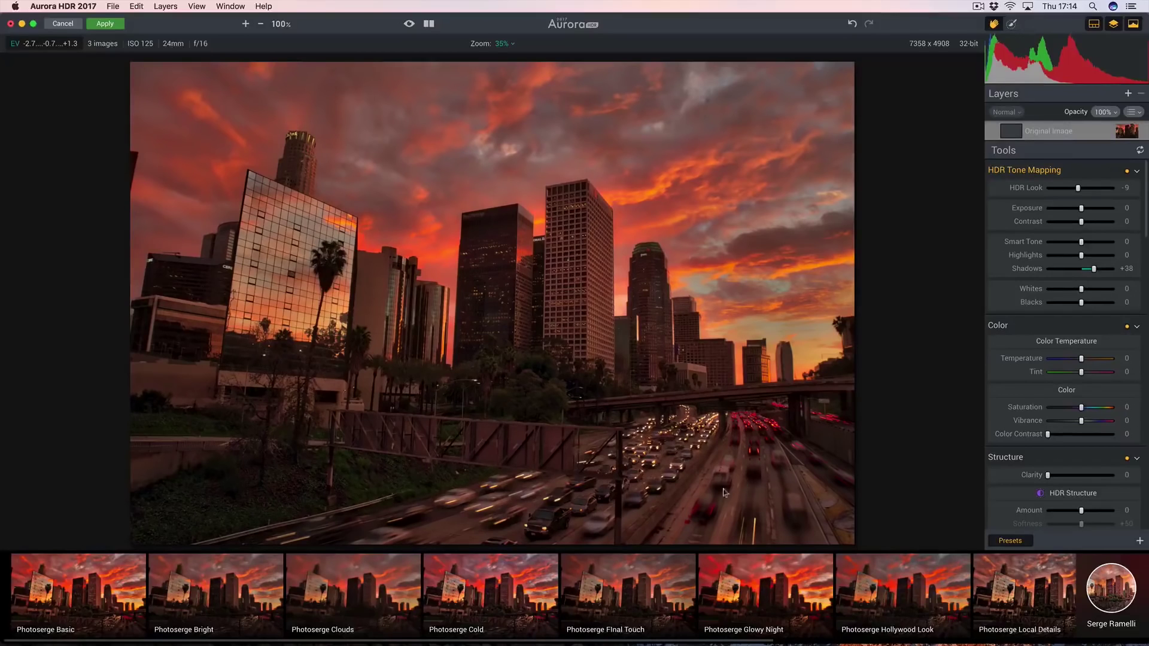
# Add the HDR bracket frame HDR Frame 1 (EV -0.7) as a new layer
pyautogui.click(1129, 94)
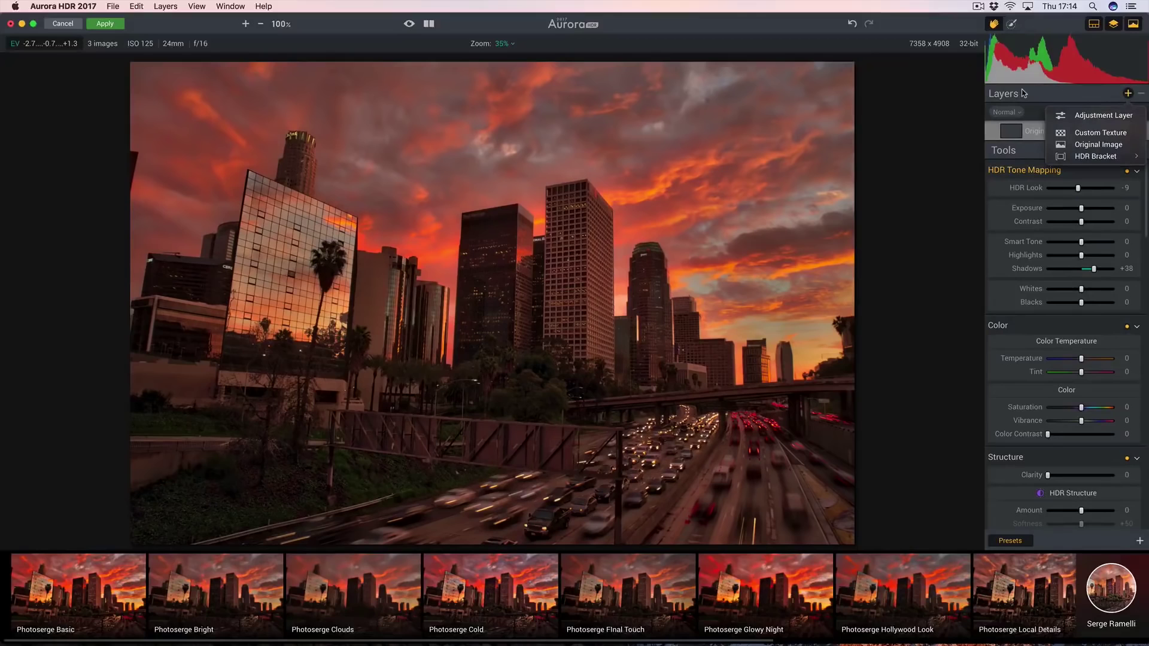
pyautogui.moveTo(1081, 160)
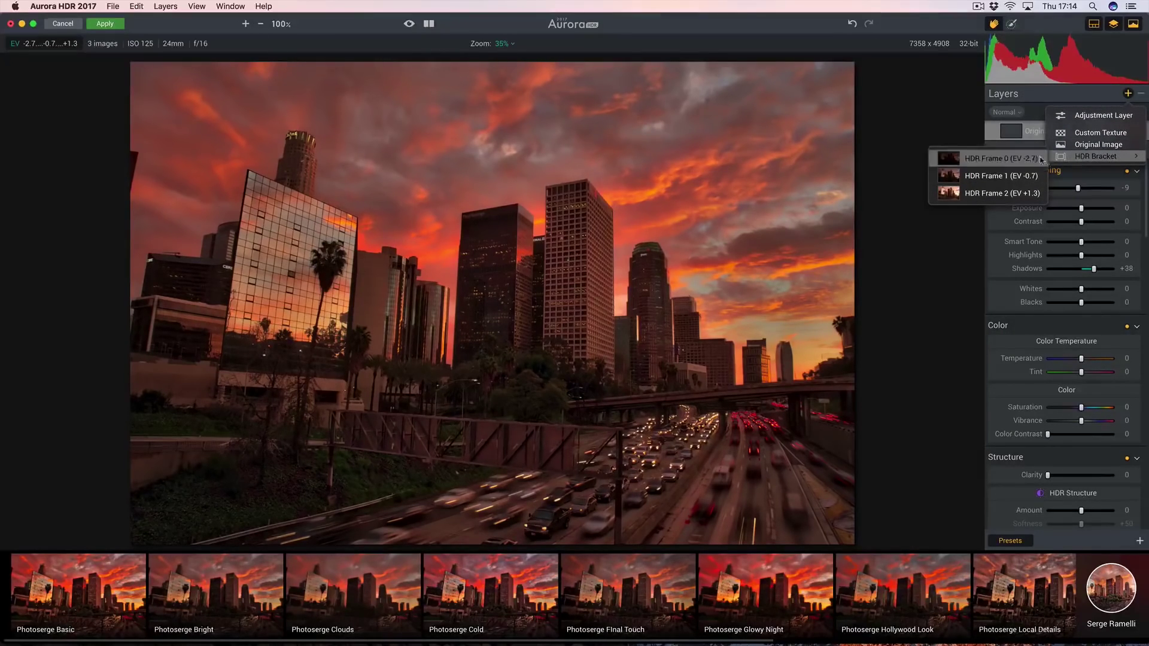
pyautogui.click(1015, 179)
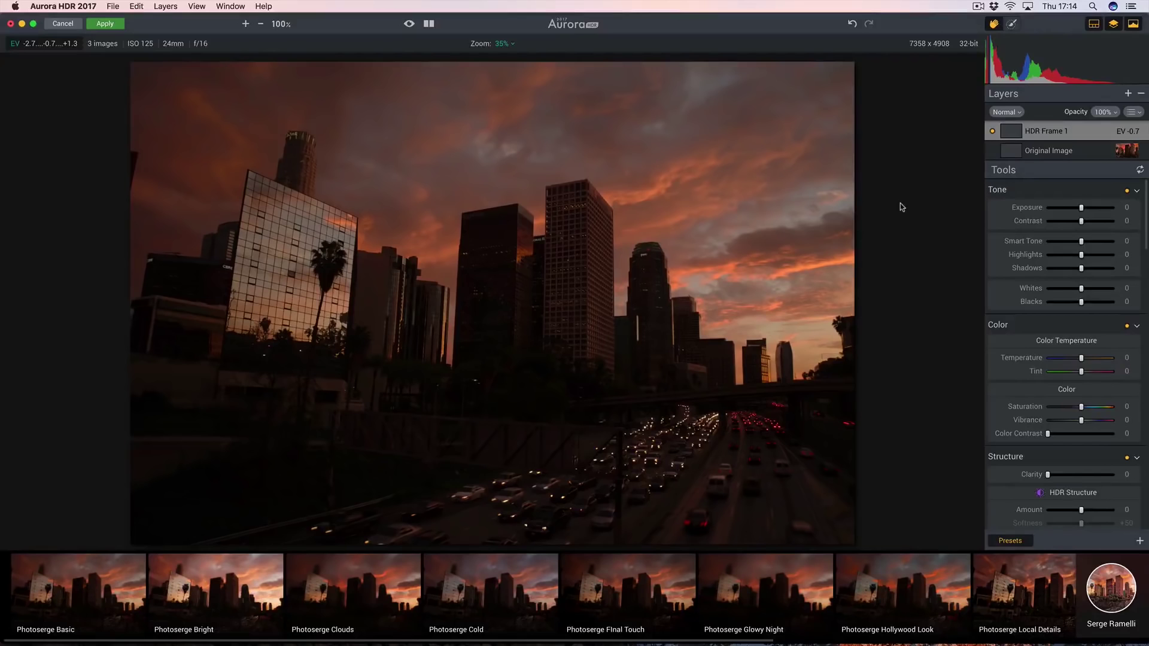
# Brush the bracket frame's mask over the freeway traffic, raising the brush opacity to 100
pyautogui.click(1017, 24)
pyautogui.moveTo(748, 311); pyautogui.dragTo(785, 330)
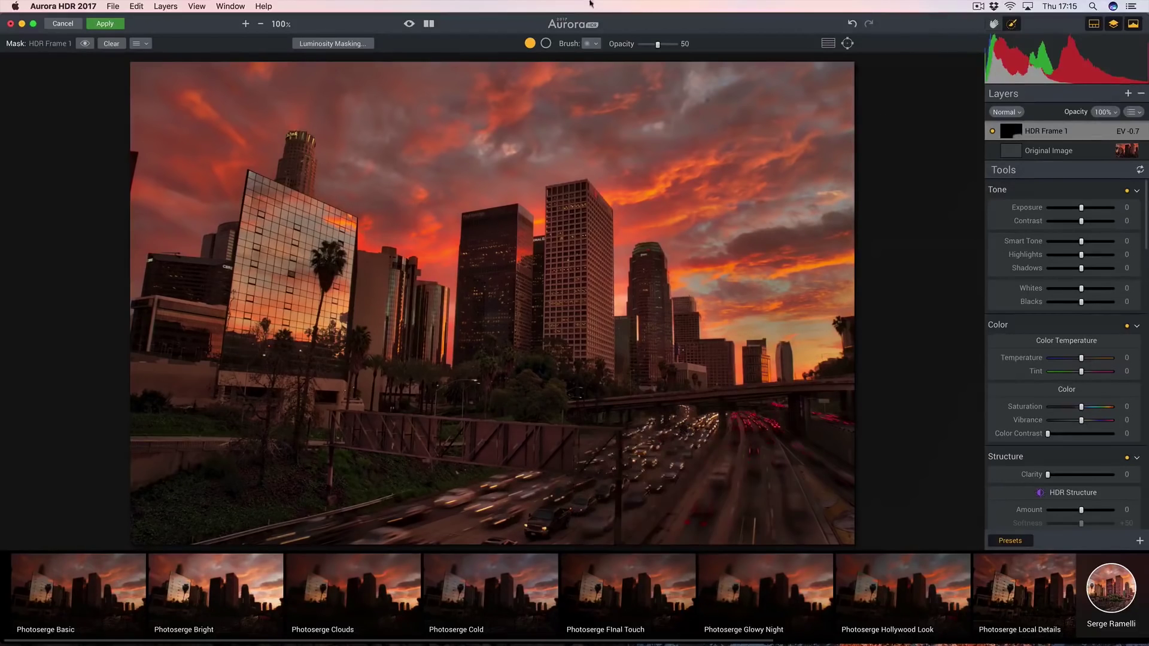
pyautogui.moveTo(660, 47); pyautogui.dragTo(677, 44)
pyautogui.moveTo(778, 466)
pyautogui.mouseDown()
pyautogui.moveTo(744, 482)
pyautogui.moveTo(731, 474)
pyautogui.mouseUp()
pyautogui.moveTo(519, 522)
pyautogui.mouseDown()
pyautogui.moveTo(334, 569)
pyautogui.moveTo(728, 475)
pyautogui.moveTo(846, 523)
pyautogui.moveTo(569, 526)
pyautogui.moveTo(384, 544)
pyautogui.moveTo(665, 493)
pyautogui.moveTo(800, 526)
pyautogui.moveTo(574, 501)
pyautogui.mouseUp()
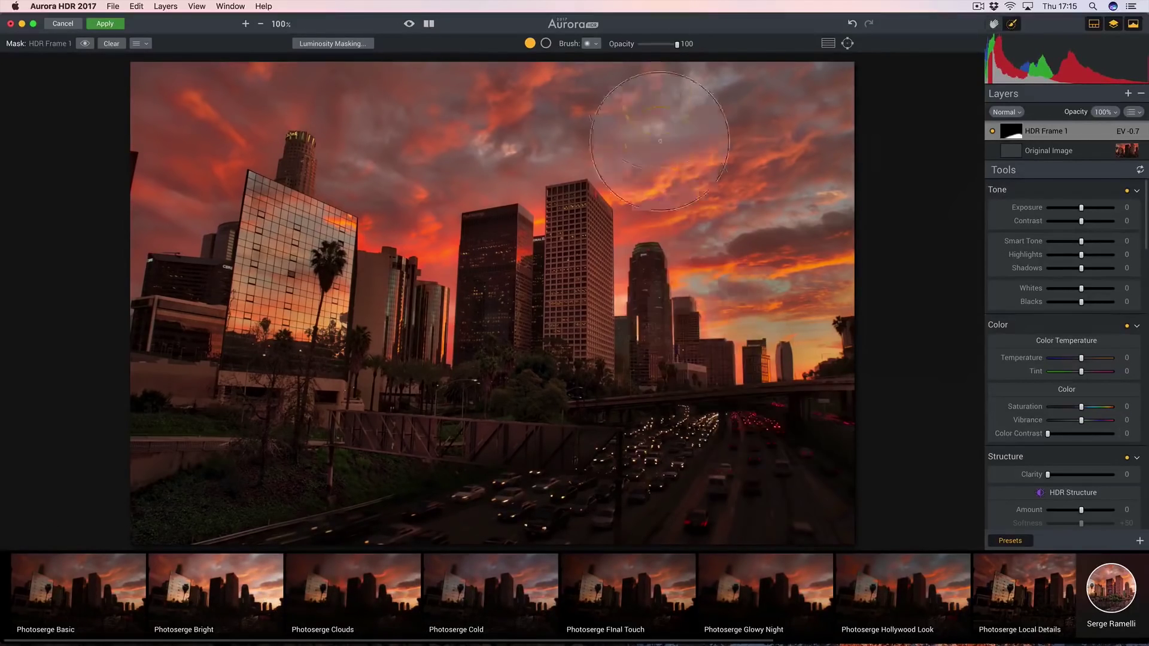
# Set the HDR Frame 1 layer's Exposure to +29 and Shadows to +33
pyautogui.moveTo(1082, 208); pyautogui.dragTo(1093, 210)
pyautogui.click(1093, 269)
pyautogui.moveTo(1093, 270); pyautogui.dragTo(1093, 269)
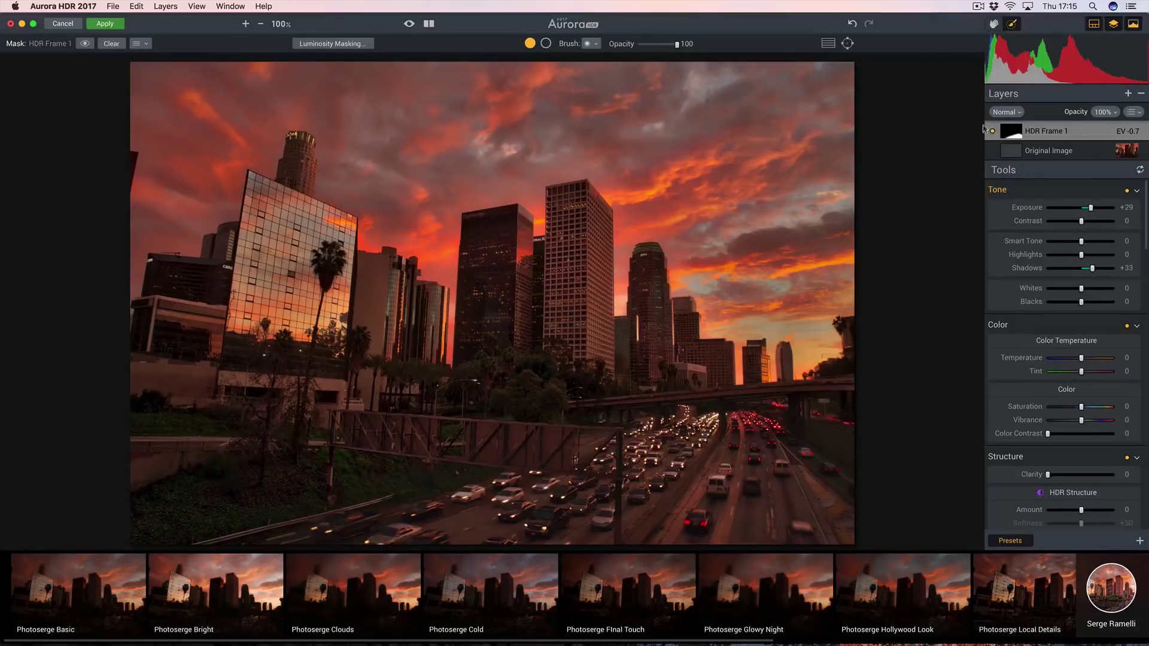
# Add an adjustment layer, try the Photoserge Glowy Night preset on it and settle on Photoserge Clouds
pyautogui.click(1129, 94)
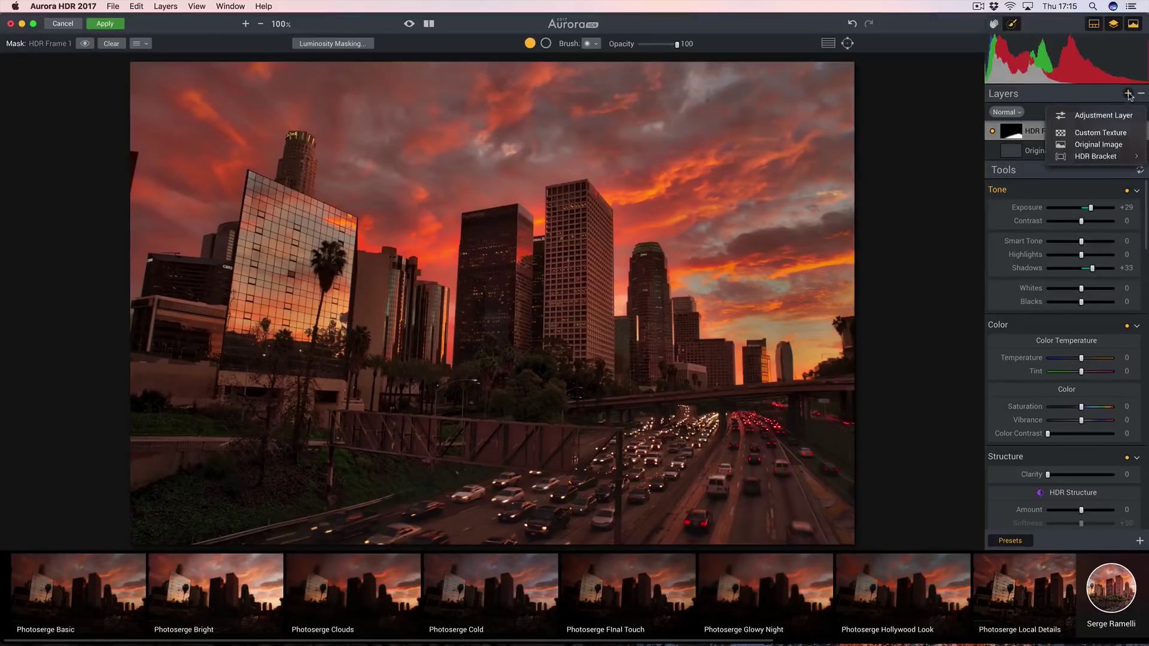
pyautogui.click(1090, 115)
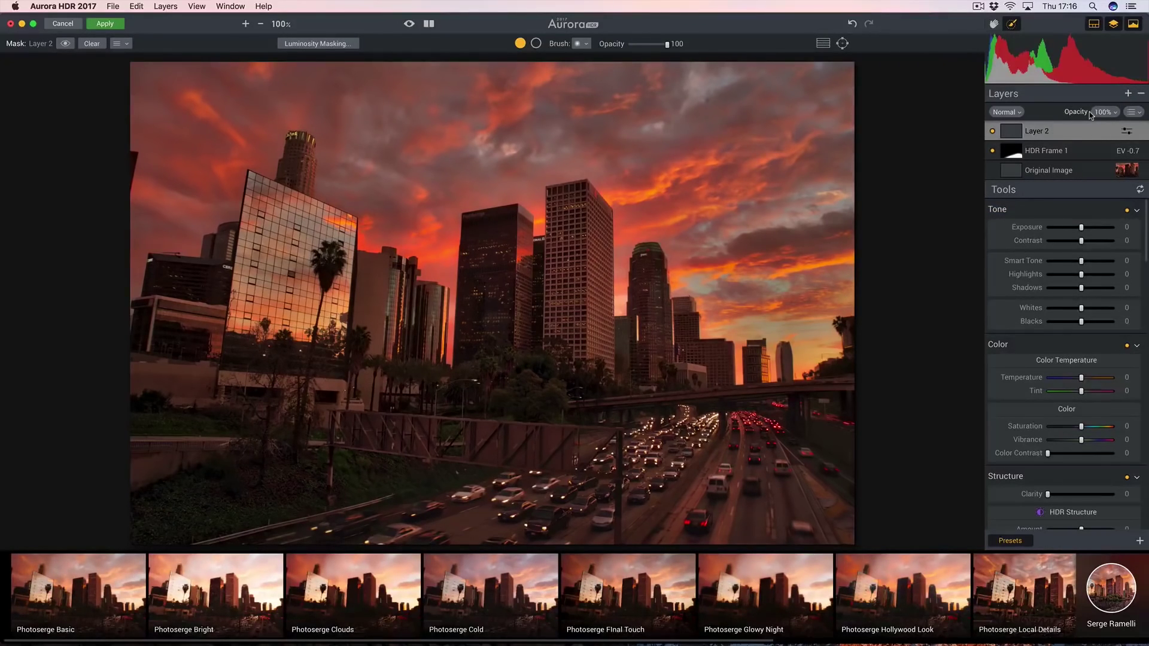
pyautogui.click(778, 576)
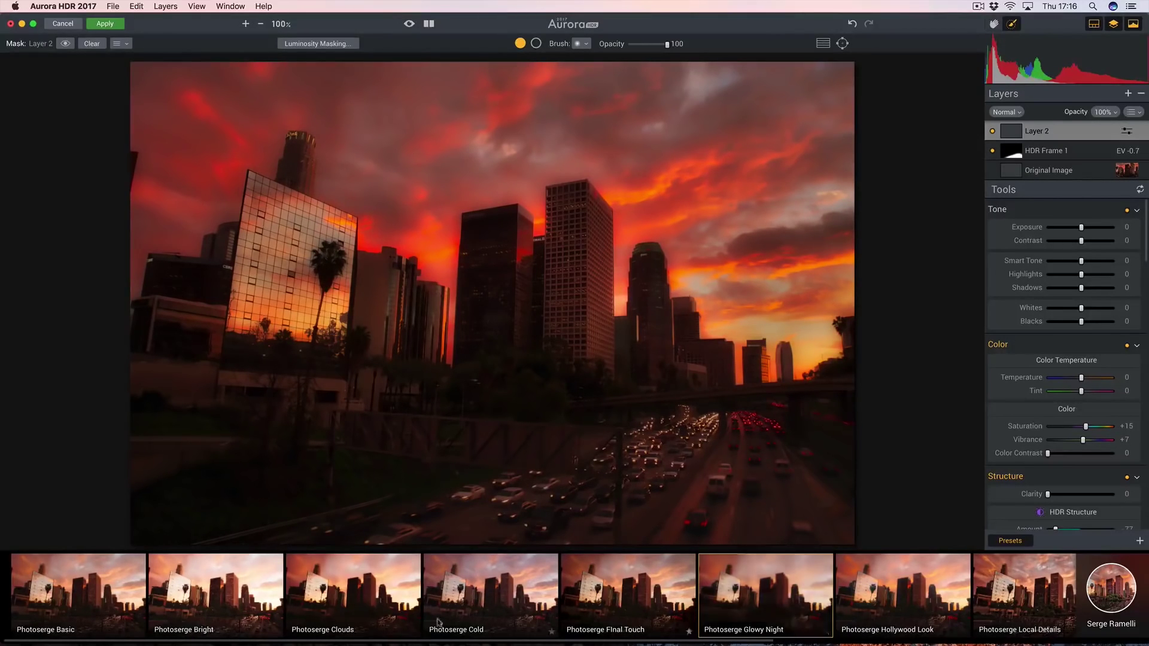
pyautogui.click(360, 572)
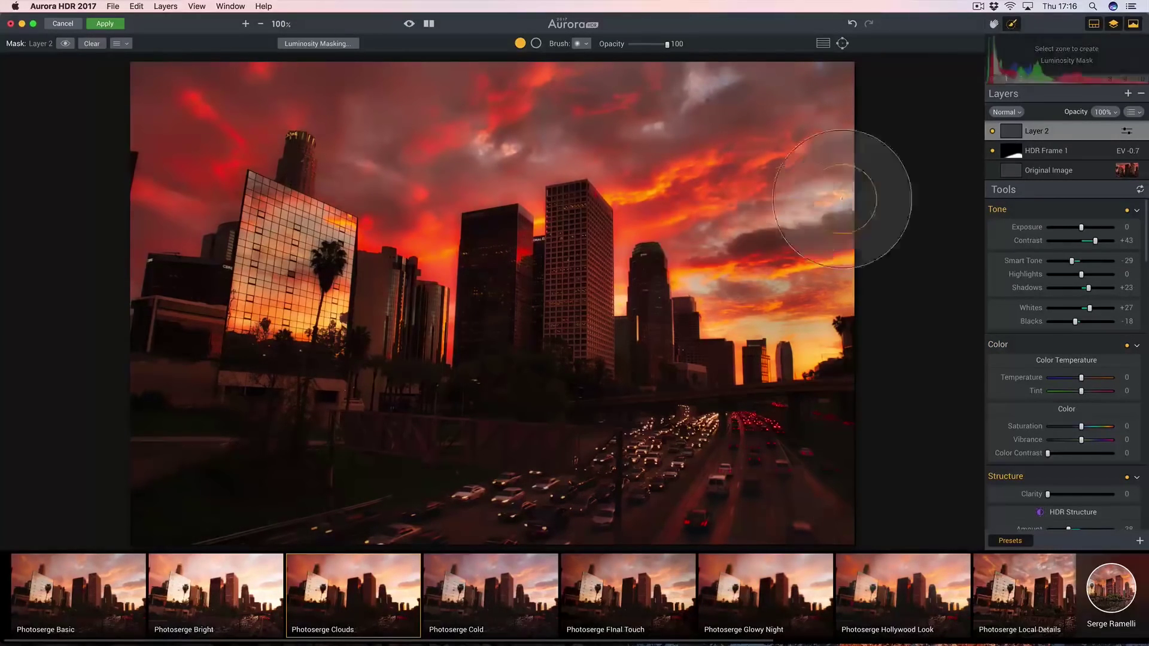
# Paint the adjustment layer's mask over the clouds so the preset affects only the sky
pyautogui.moveTo(842, 199); pyautogui.dragTo(740, 254)
pyautogui.moveTo(546, 171)
pyautogui.mouseDown()
pyautogui.moveTo(417, 221)
pyautogui.moveTo(391, 166)
pyautogui.moveTo(298, 124)
pyautogui.moveTo(180, 214)
pyautogui.moveTo(139, 207)
pyautogui.moveTo(175, 194)
pyautogui.moveTo(842, 252)
pyautogui.moveTo(544, 147)
pyautogui.moveTo(768, 217)
pyautogui.mouseUp()
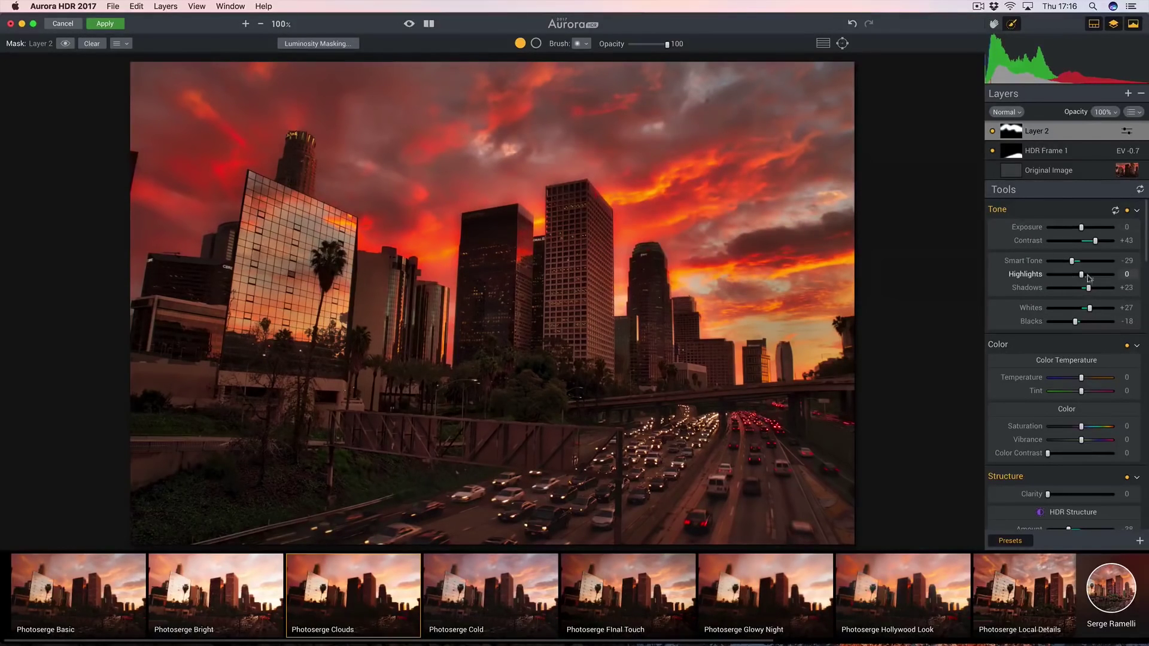
# Set the sky adjustment layer's Shadows to +45 and its layer opacity to 52%
pyautogui.moveTo(1089, 288); pyautogui.dragTo(1098, 289)
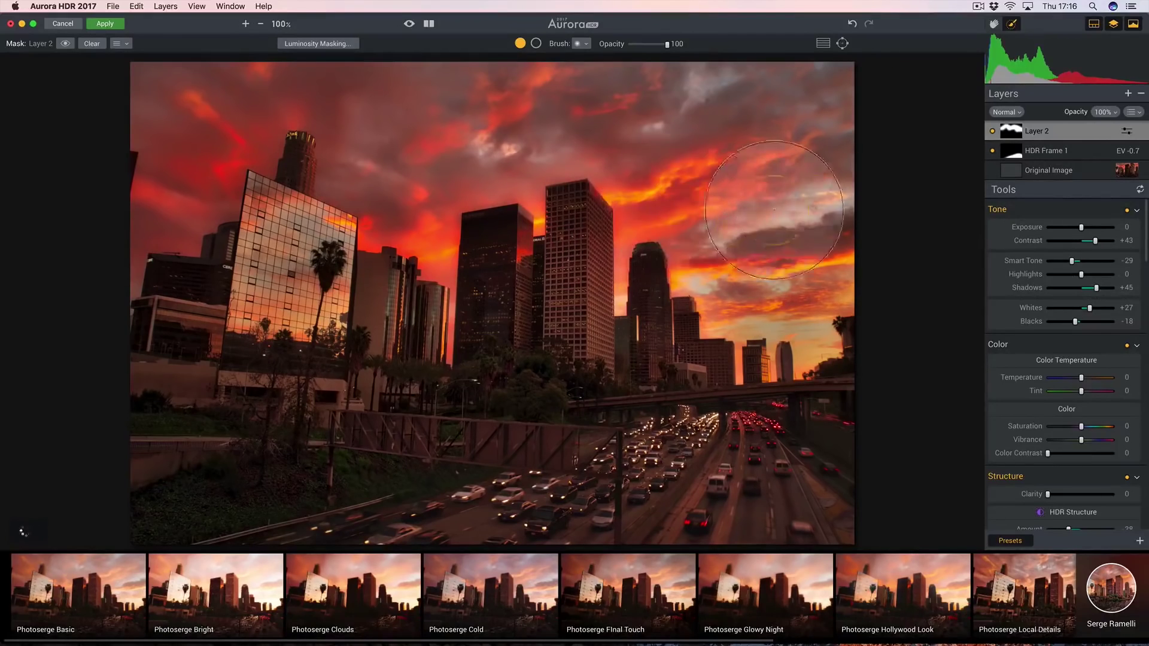
pyautogui.click(1127, 130)
pyautogui.click(1108, 136)
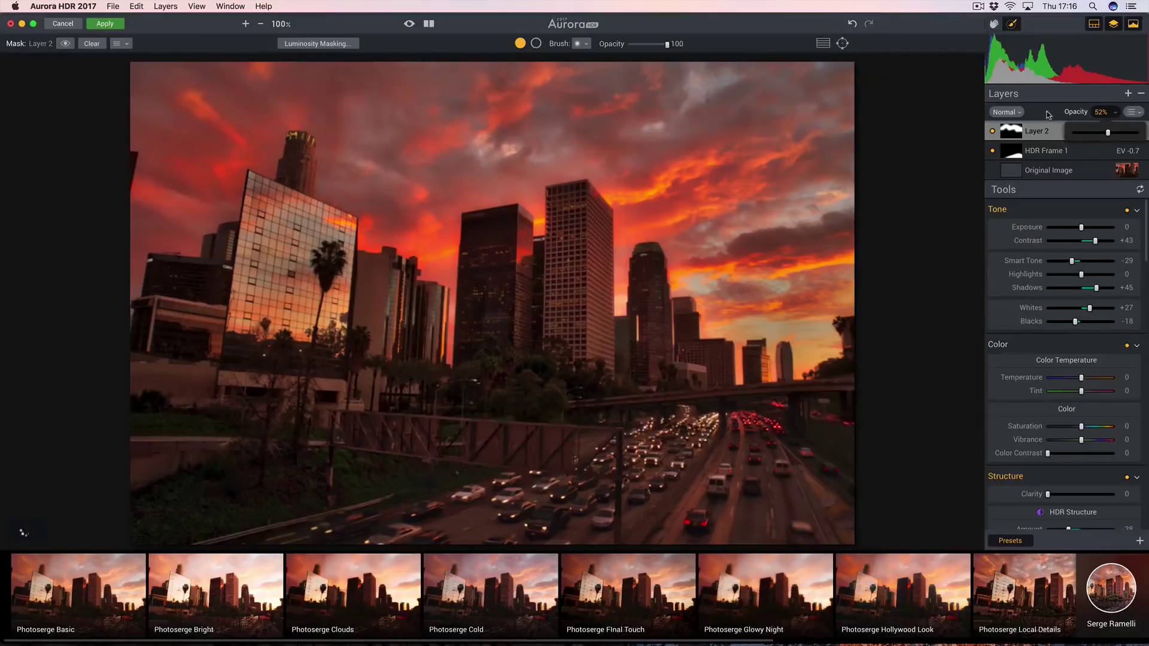
# Toggle the sky adjustment layer's visibility repeatedly to compare the photo with and without it
pyautogui.click(993, 131)
pyautogui.click(993, 132)
pyautogui.click(993, 131)
pyautogui.click(993, 132)
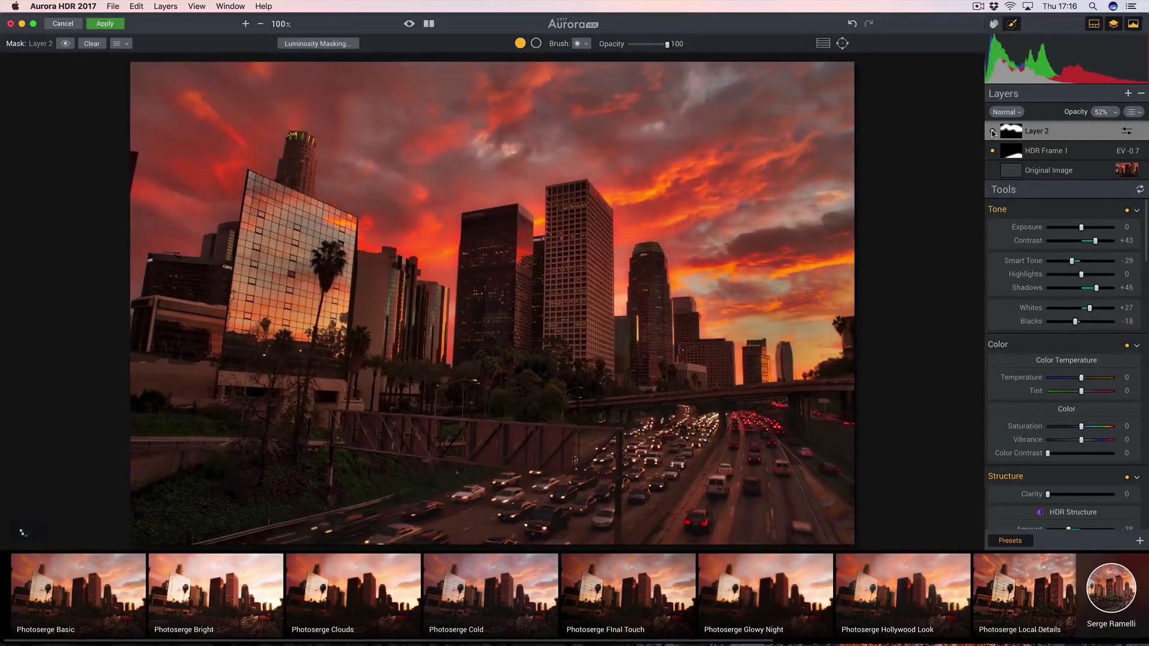
pyautogui.click(993, 132)
# Add a new adjustment layer, browse the Photoserge presets and apply Photoserge Local Details to it
pyautogui.click(1129, 94)
pyautogui.click(1105, 117)
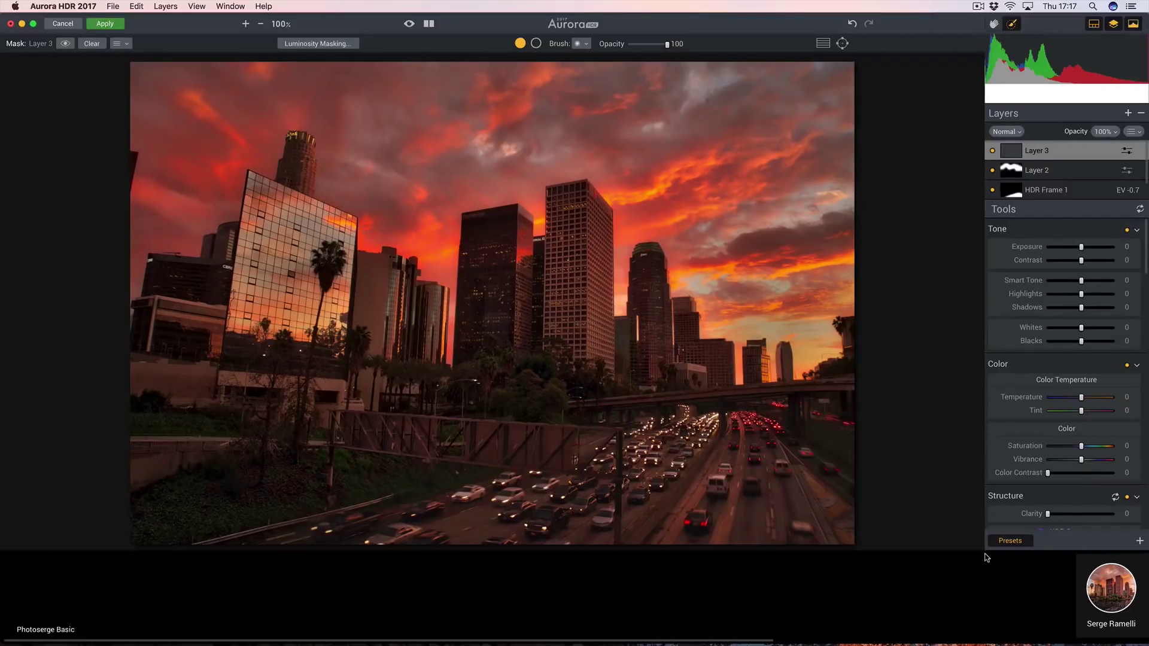
pyautogui.hscroll(8, 822, 593)
pyautogui.hscroll(-3, 821, 594)
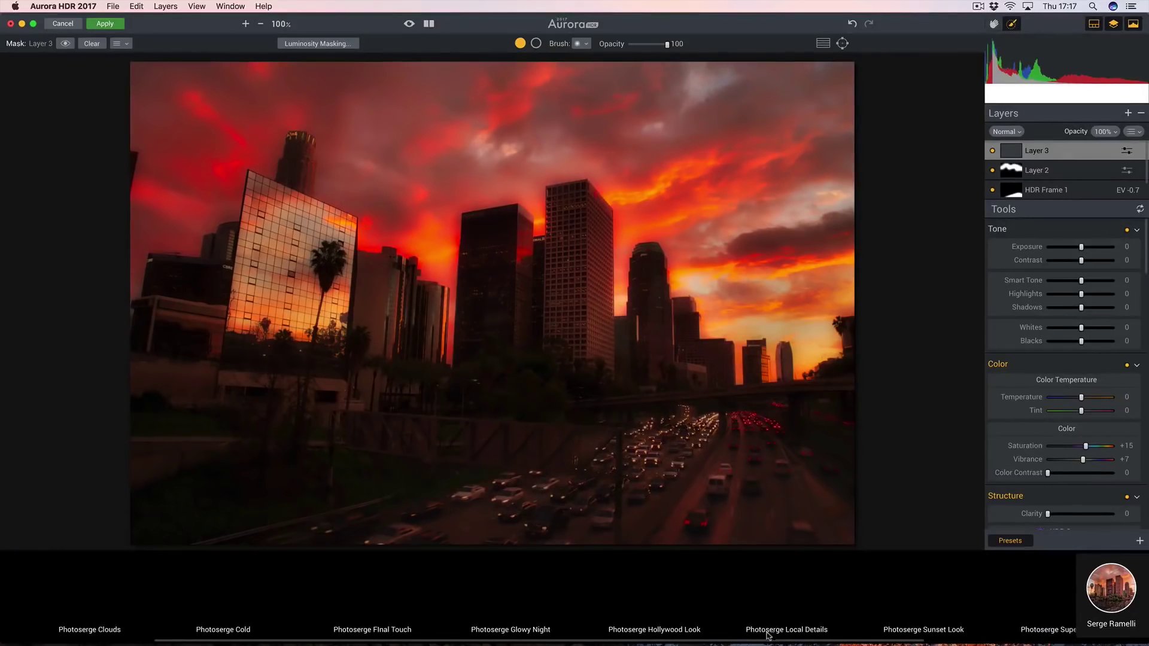
pyautogui.click(787, 605)
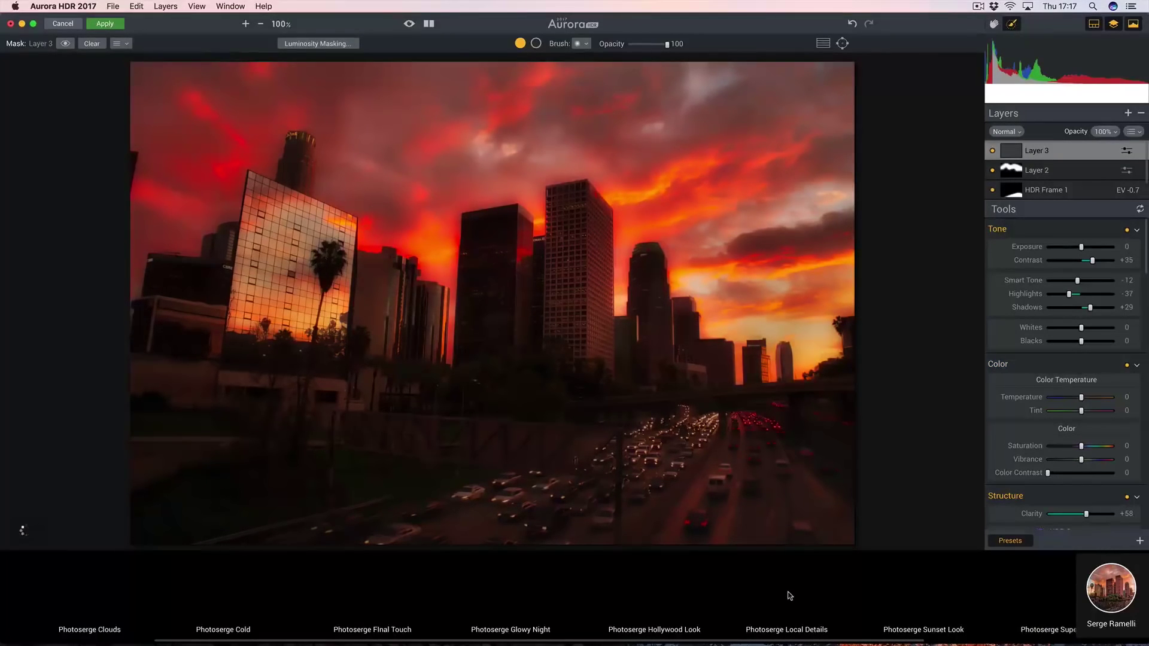
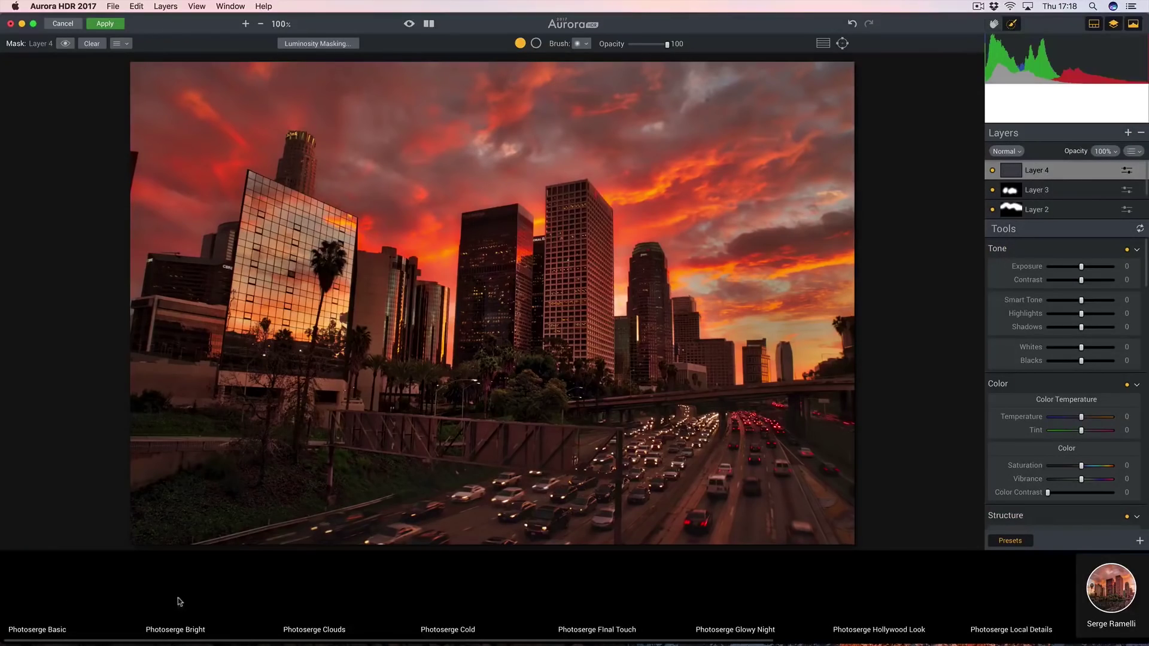
# Browse the Photoserge presets for Layer 4 and set the layer's Exposure to +21
pyautogui.hscroll(10, 191, 596)
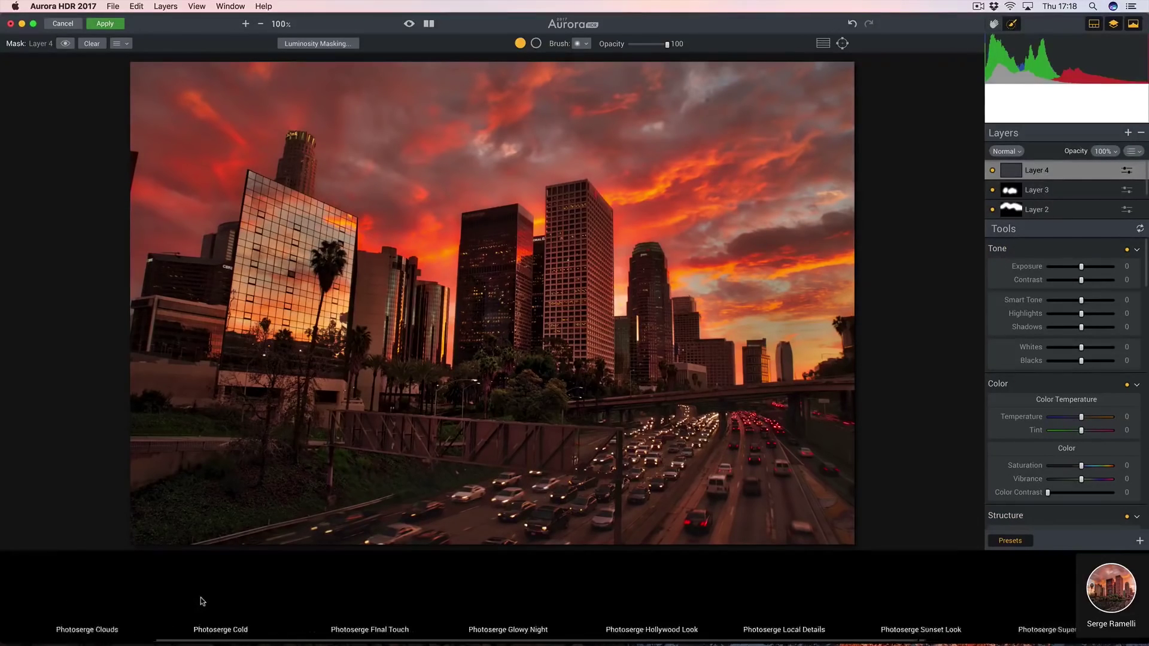
pyautogui.hscroll(-5, 832, 611)
pyautogui.hscroll(-2, 694, 615)
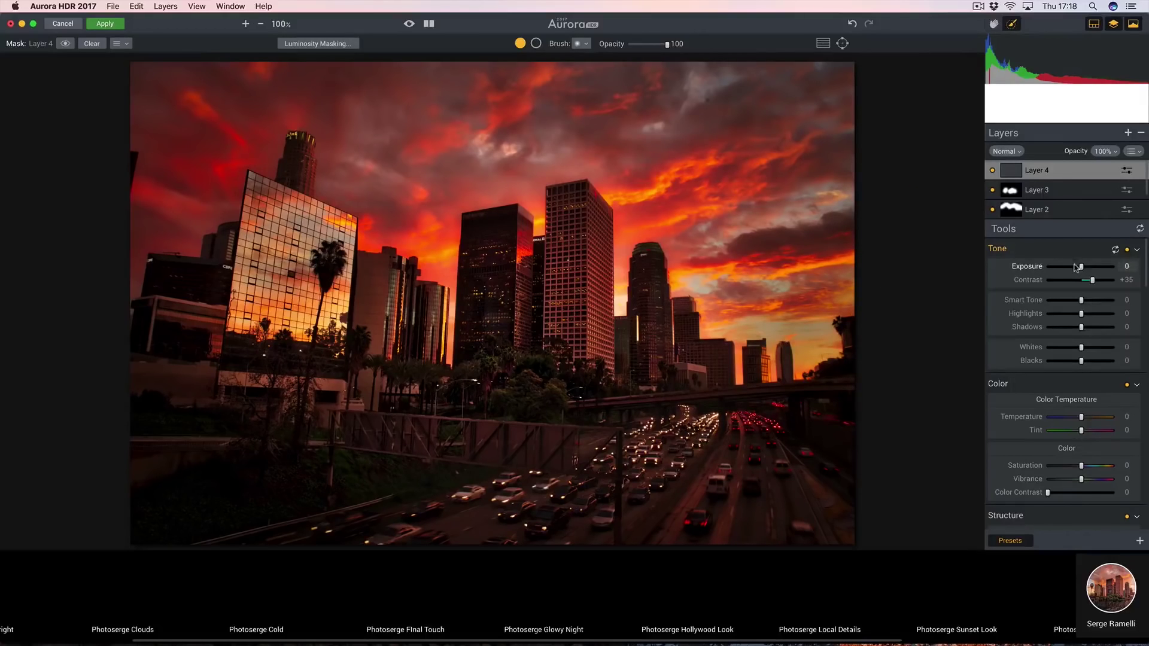
pyautogui.moveTo(1082, 268); pyautogui.dragTo(1087, 269)
pyautogui.moveTo(1087, 268); pyautogui.dragTo(1089, 268)
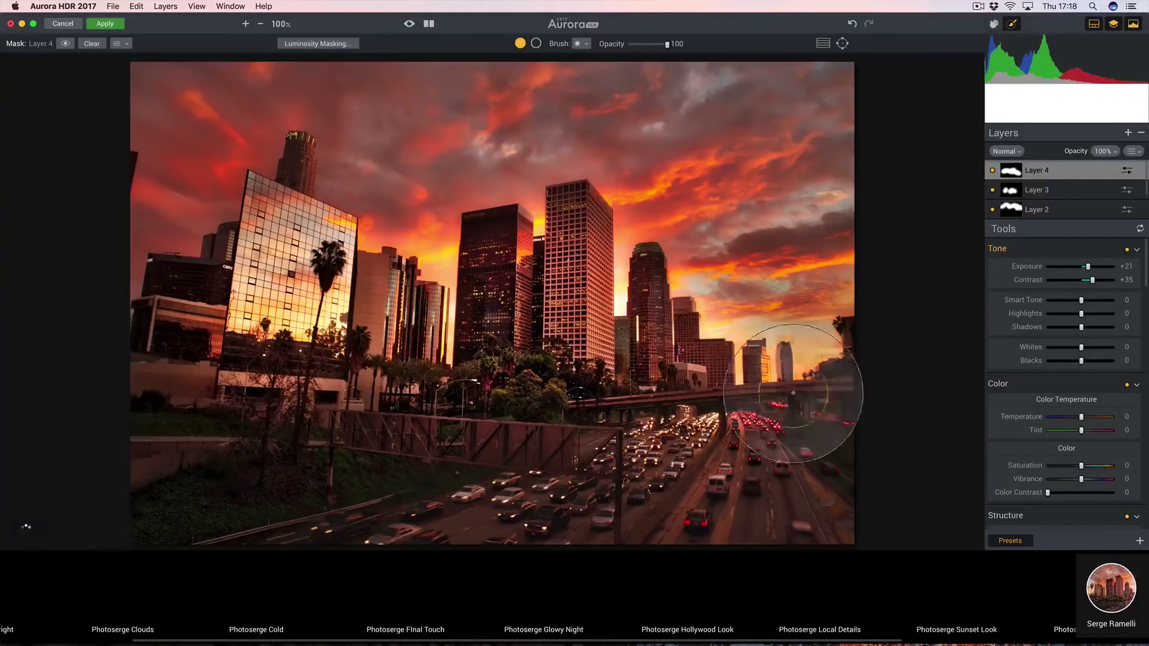
# Switch Layer 4 and the layers below it off and on to compare what each contributes to the photo
pyautogui.click(992, 172)
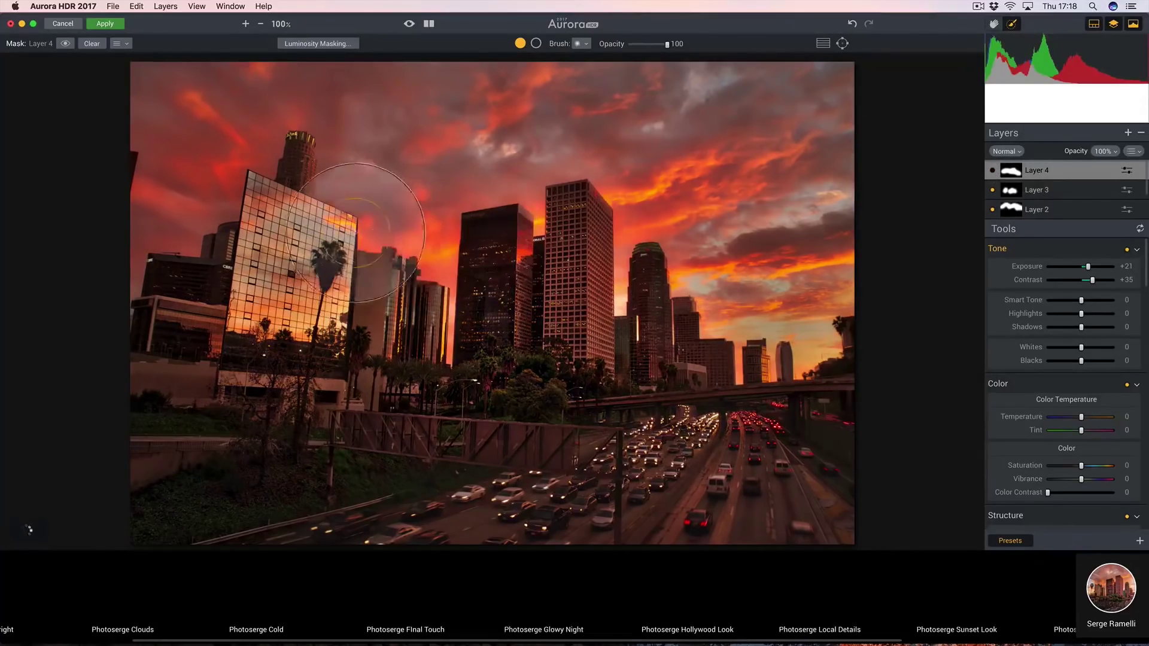
pyautogui.click(993, 172)
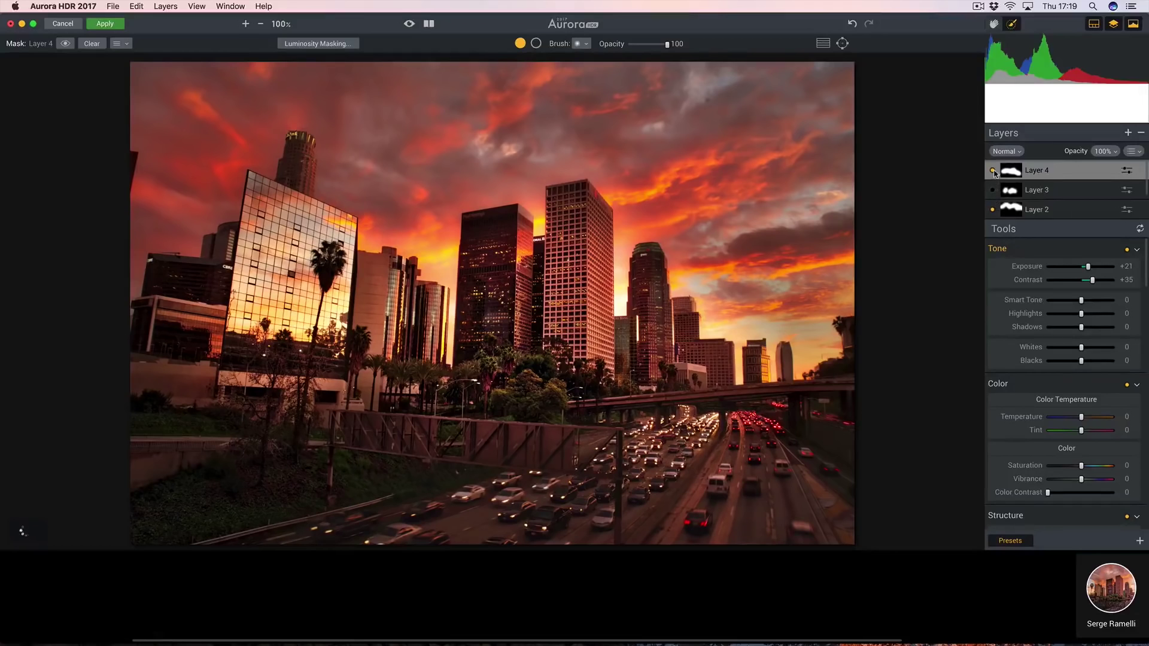
pyautogui.click(993, 171)
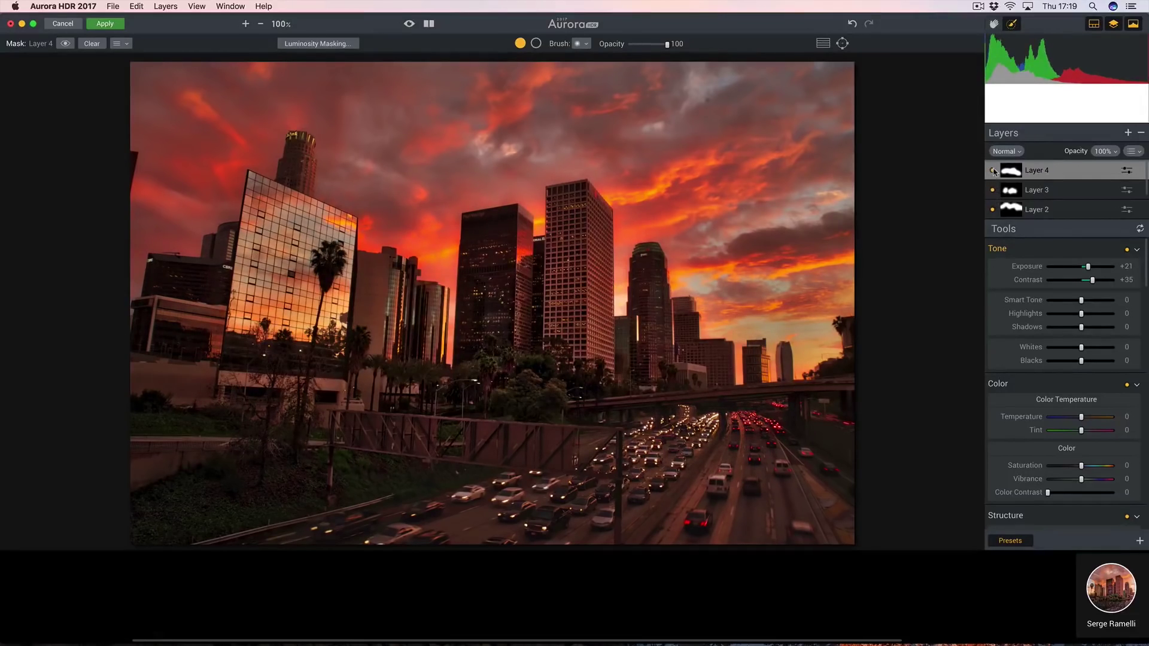
pyautogui.click(993, 172)
pyautogui.scroll(-3, 1018, 198)
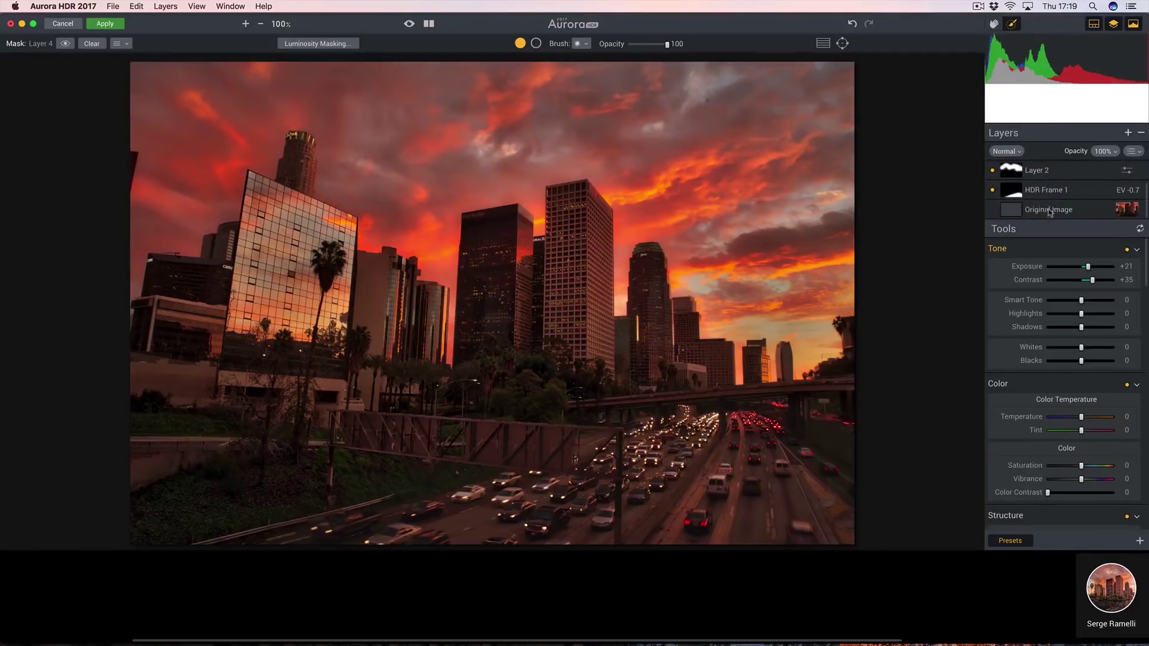
pyautogui.scroll(1, 1057, 211)
pyautogui.scroll(3, 1041, 203)
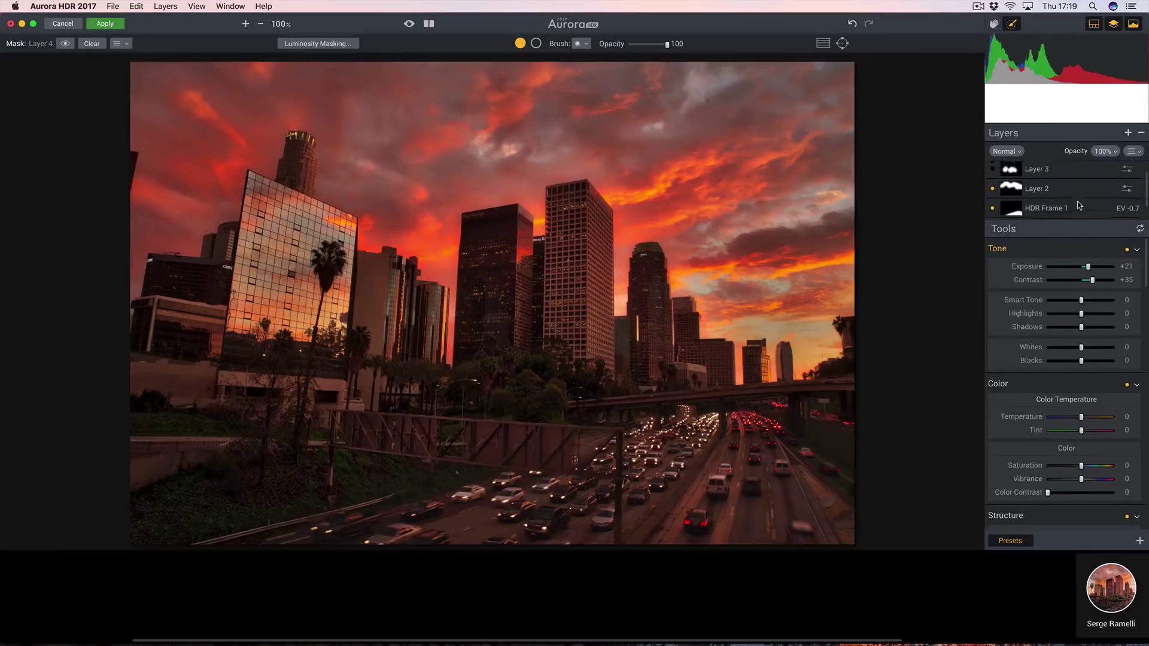
pyautogui.click(994, 190)
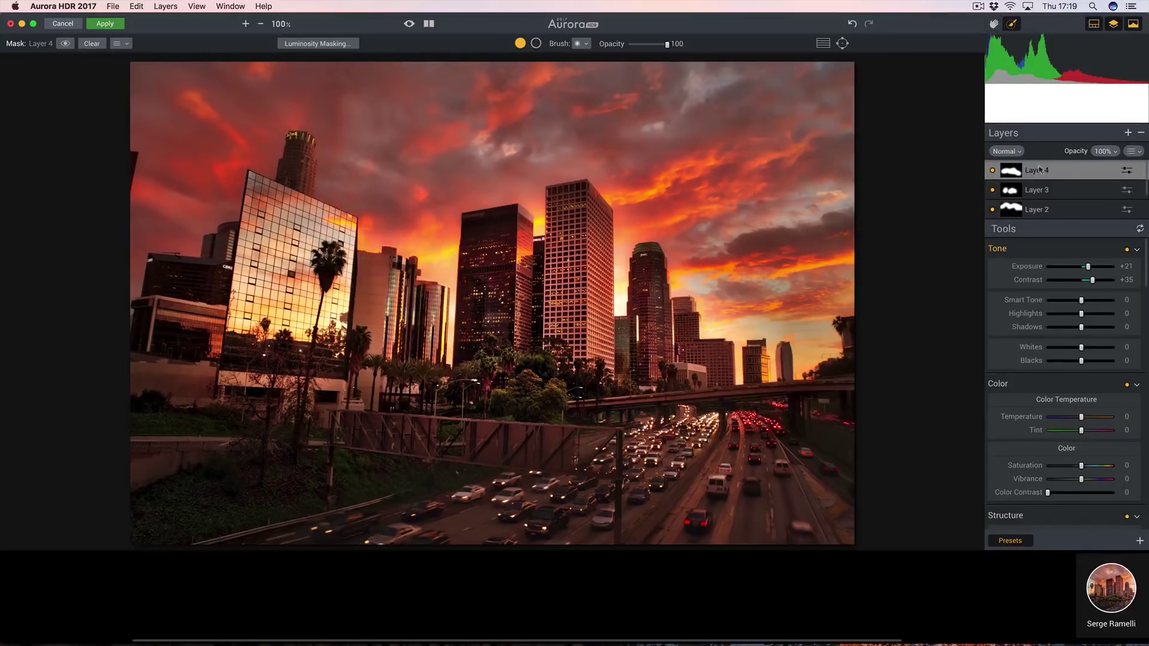
# Reduce Layer 4's opacity and apply the HDR edits, returning the merged image to Lightroom
pyautogui.click(1103, 153)
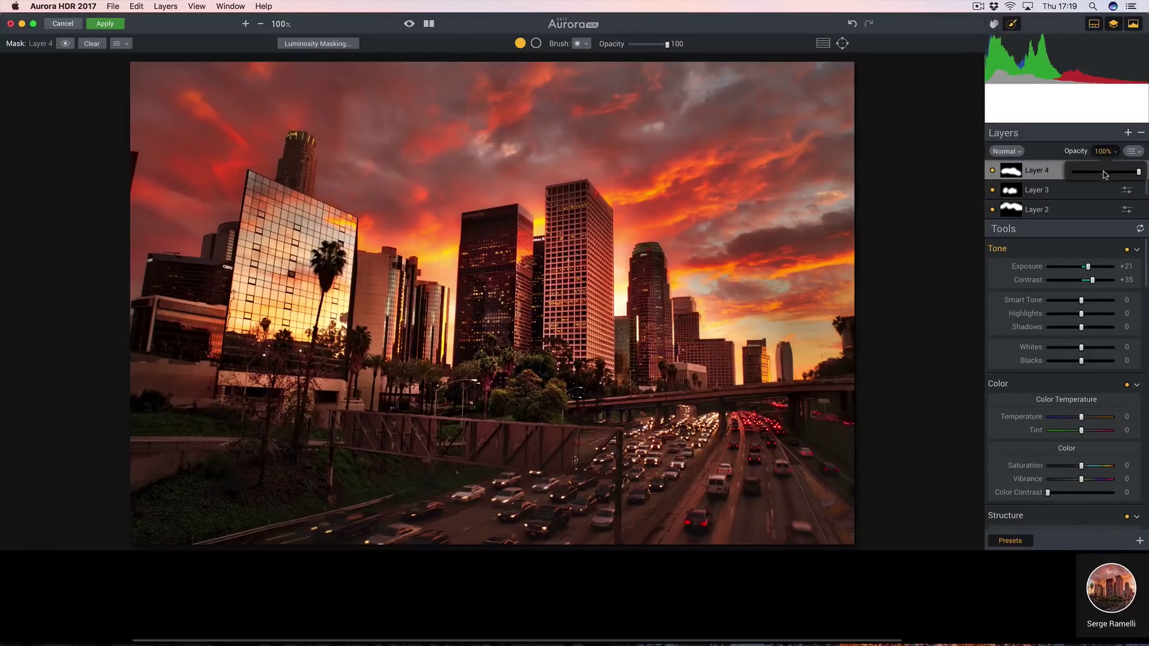
pyautogui.click(1104, 173)
pyautogui.click(106, 24)
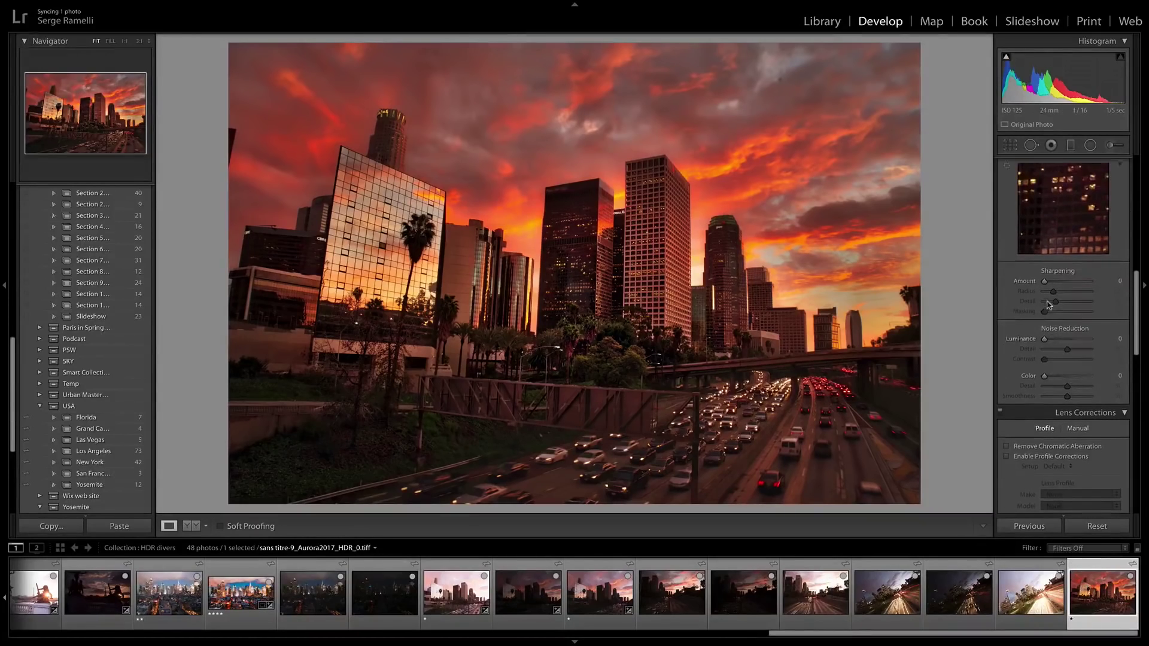
# Correct the skyline's perspective with the Auto Upright transform
pyautogui.scroll(-12, 1049, 308)
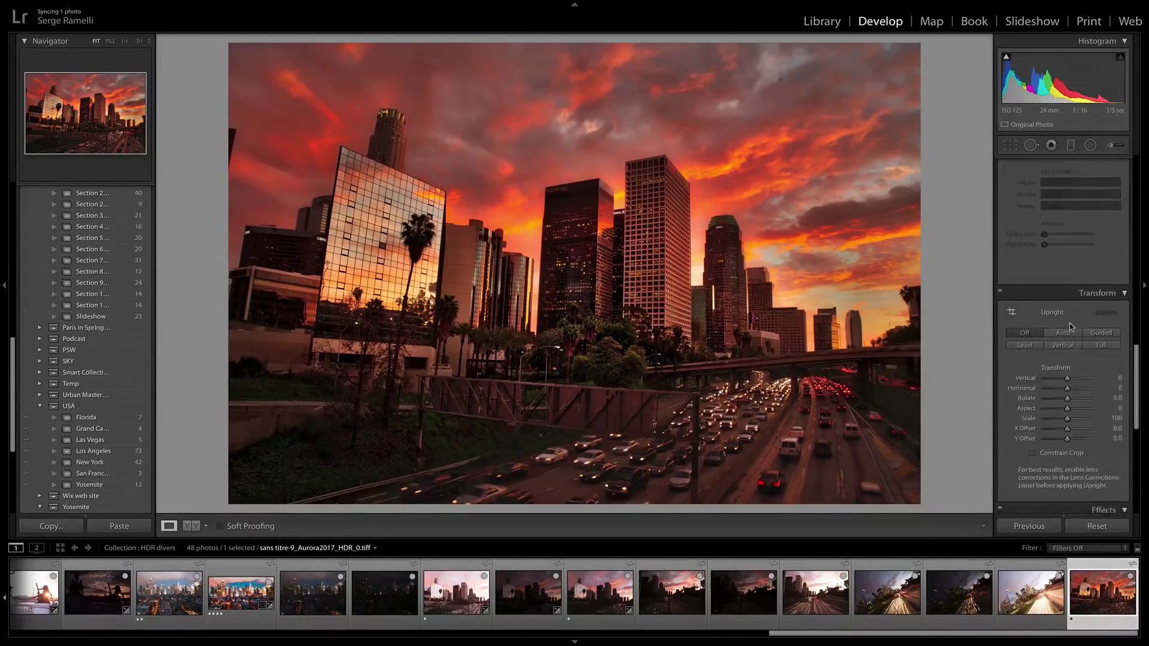
pyautogui.click(1069, 332)
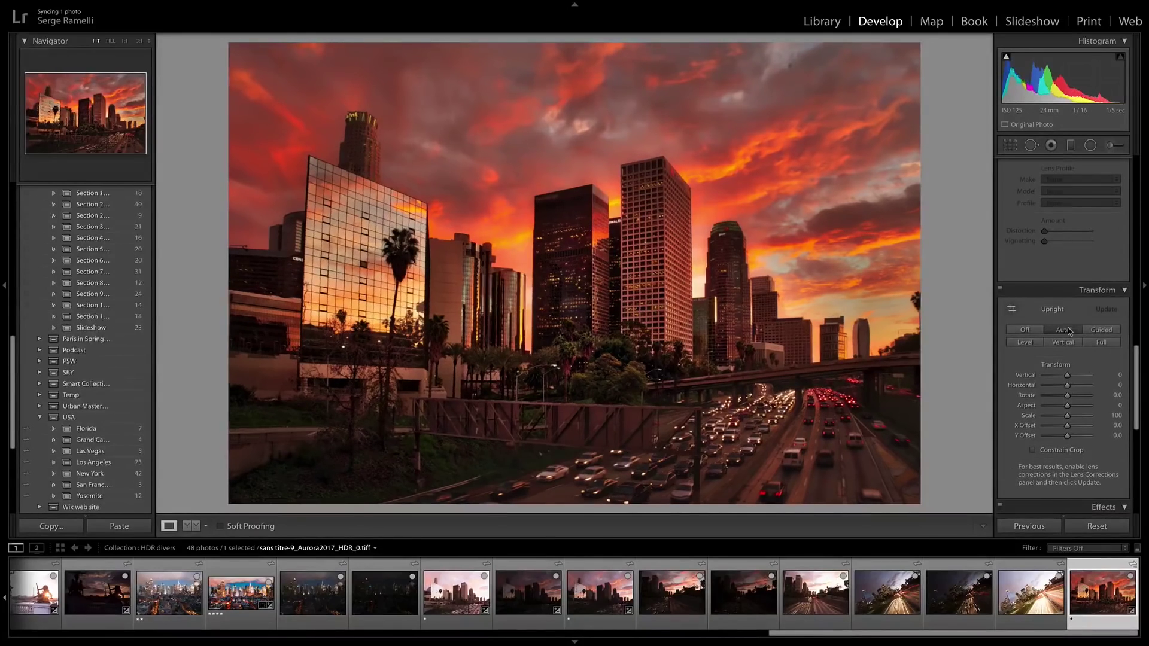
# Set the Sharpening Amount to 99 and Masking to 55, inspecting the central towers up close
pyautogui.scroll(10, 1068, 331)
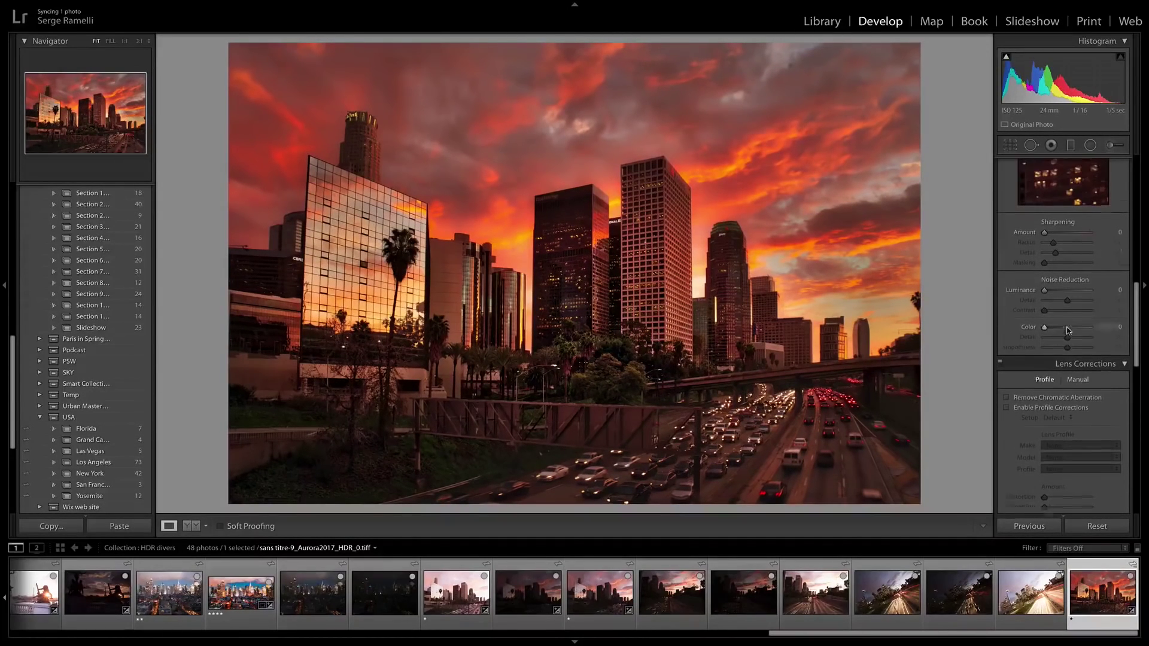
pyautogui.click(624, 252)
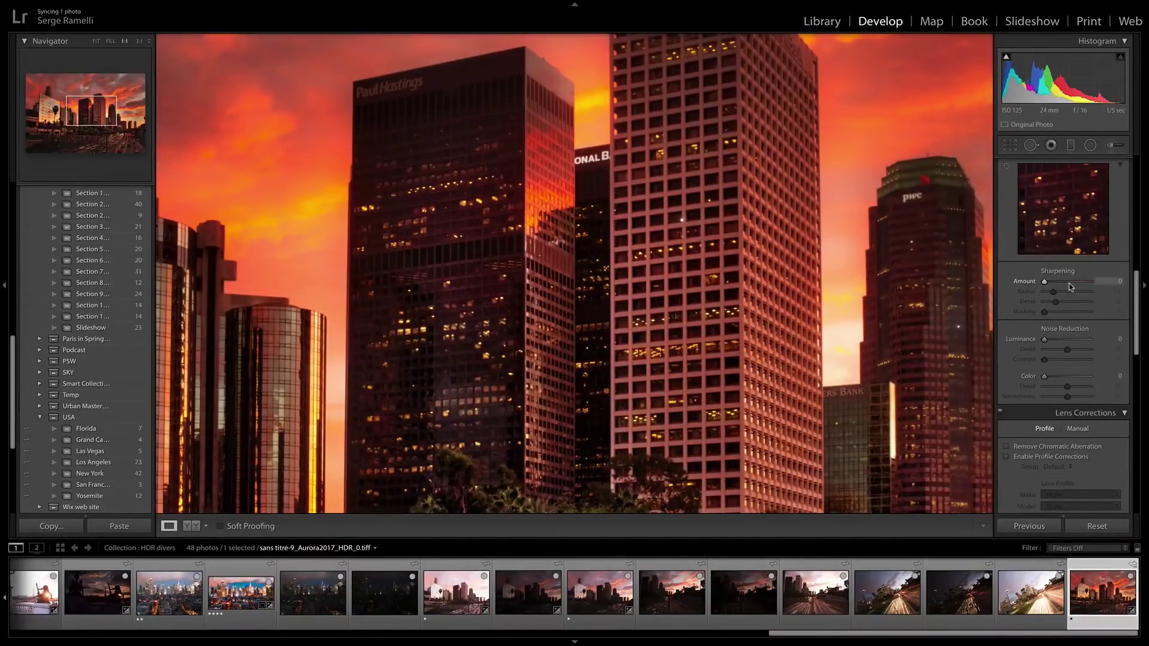
pyautogui.moveTo(1047, 283); pyautogui.dragTo(1075, 284)
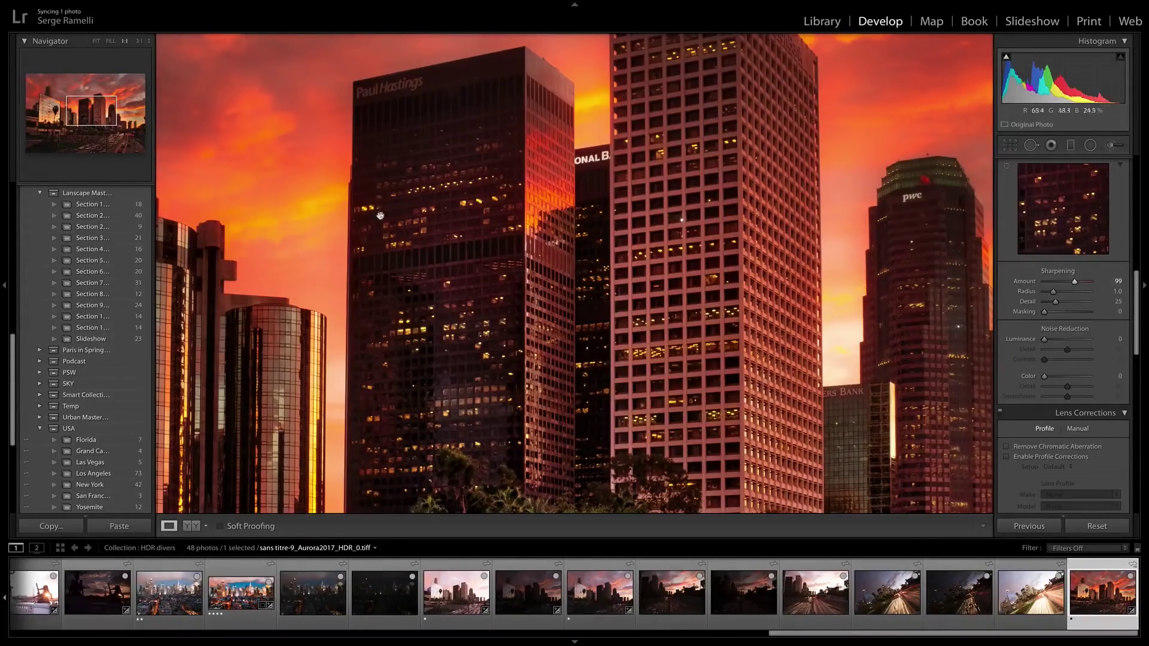
pyautogui.moveTo(498, 173); pyautogui.dragTo(525, 321)
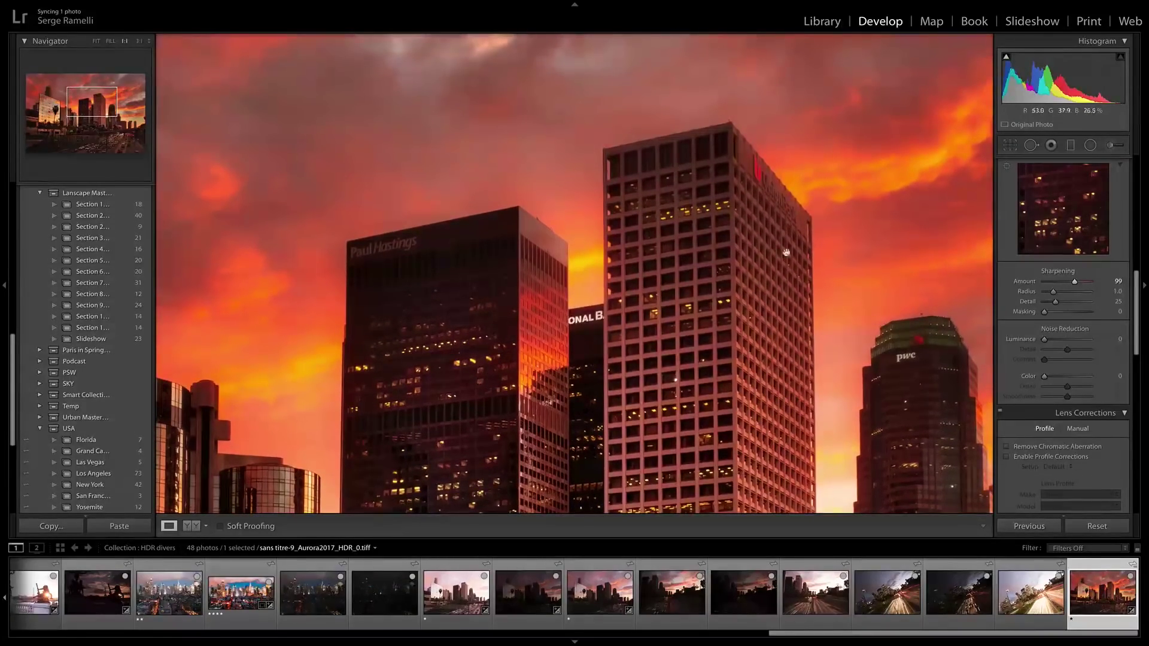
pyautogui.moveTo(724, 359); pyautogui.dragTo(775, 287)
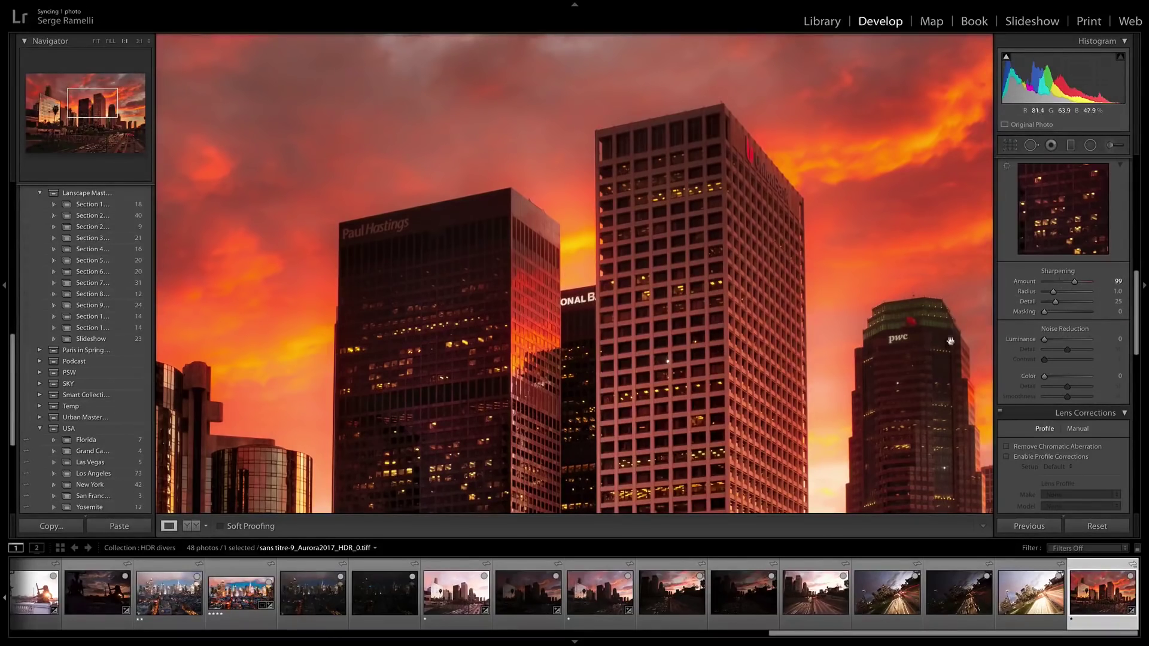
pyautogui.moveTo(1045, 312); pyautogui.dragTo(1069, 312)
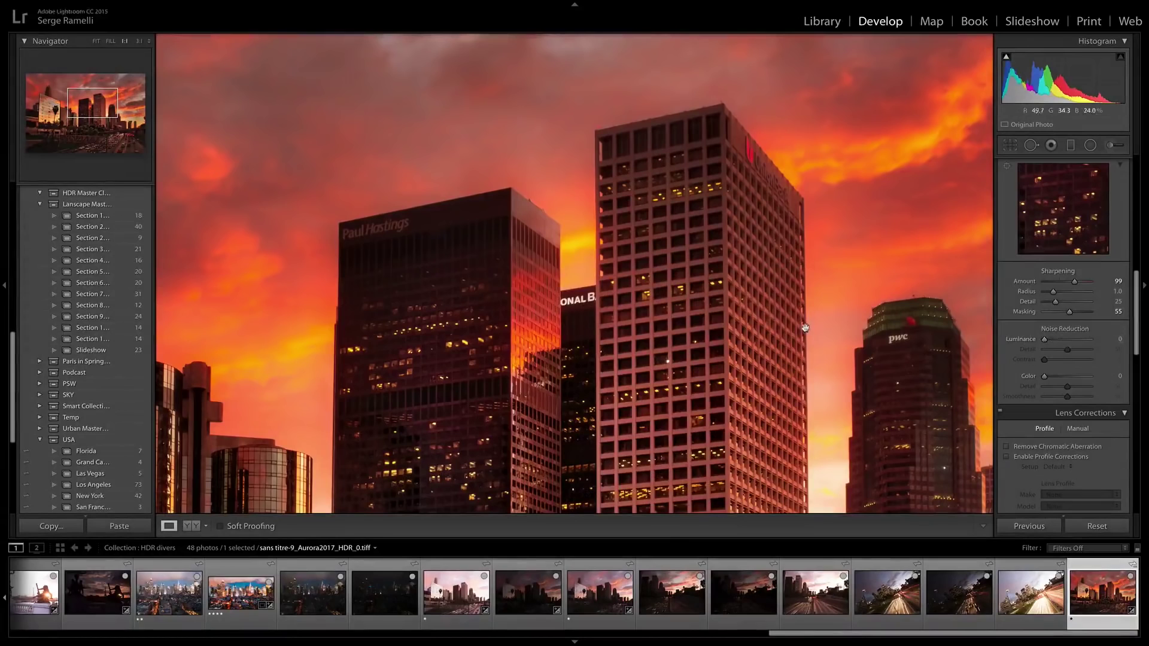
# Inspect the buildings toward the photo's right edge and turn on Remove Chromatic Aberration
pyautogui.moveTo(925, 407); pyautogui.dragTo(585, 267)
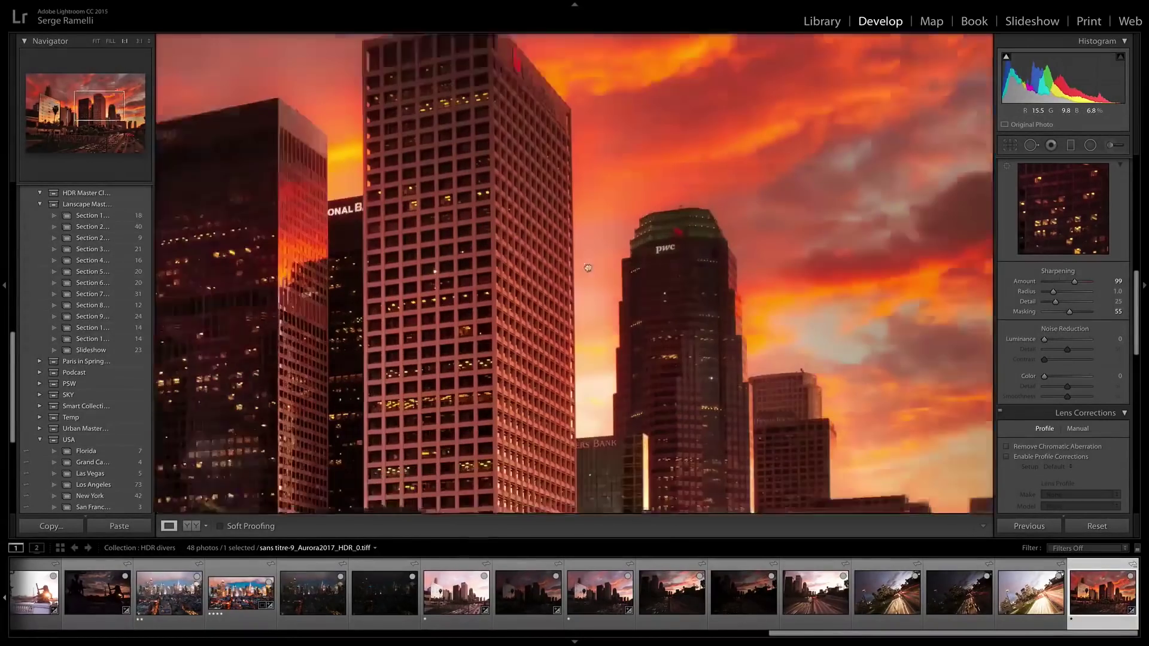
pyautogui.moveTo(673, 396); pyautogui.dragTo(545, 259)
pyautogui.moveTo(749, 351); pyautogui.dragTo(619, 225)
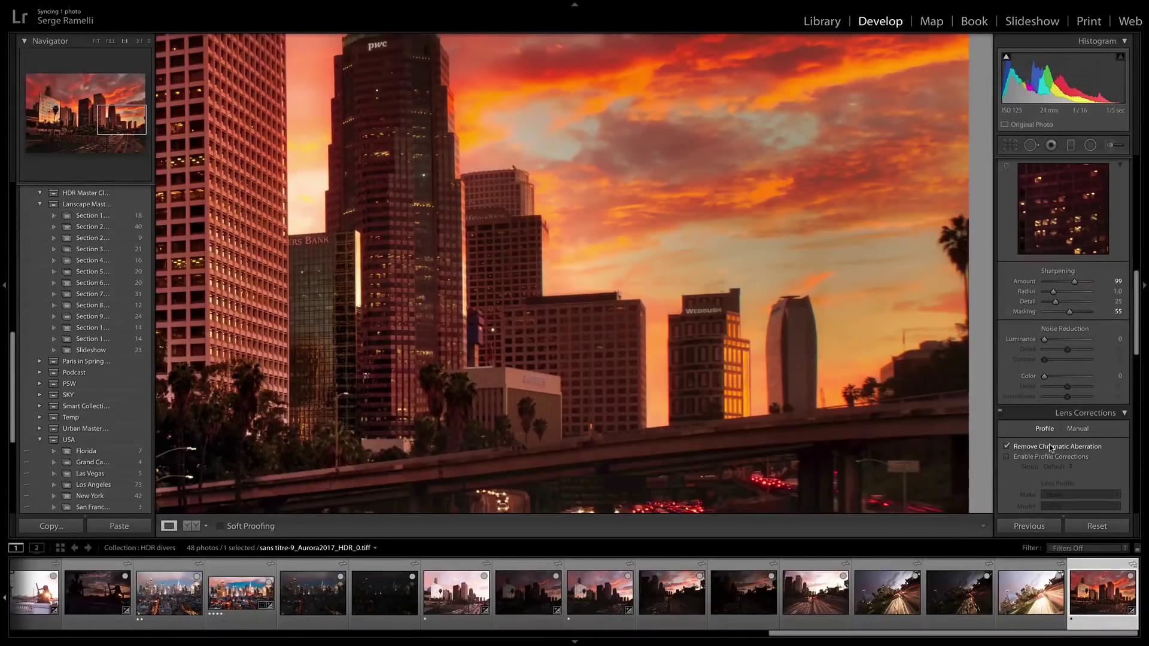
# Show the whole photo full screen and compare it with its before version
pyautogui.click(517, 285)
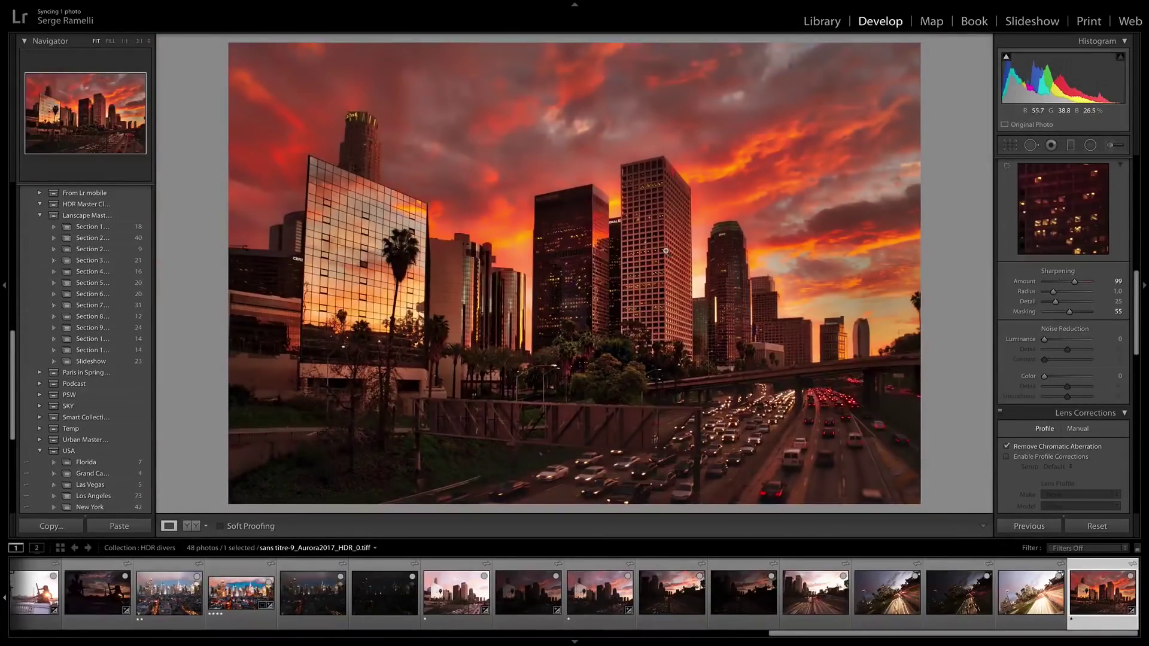
pyautogui.press('f')
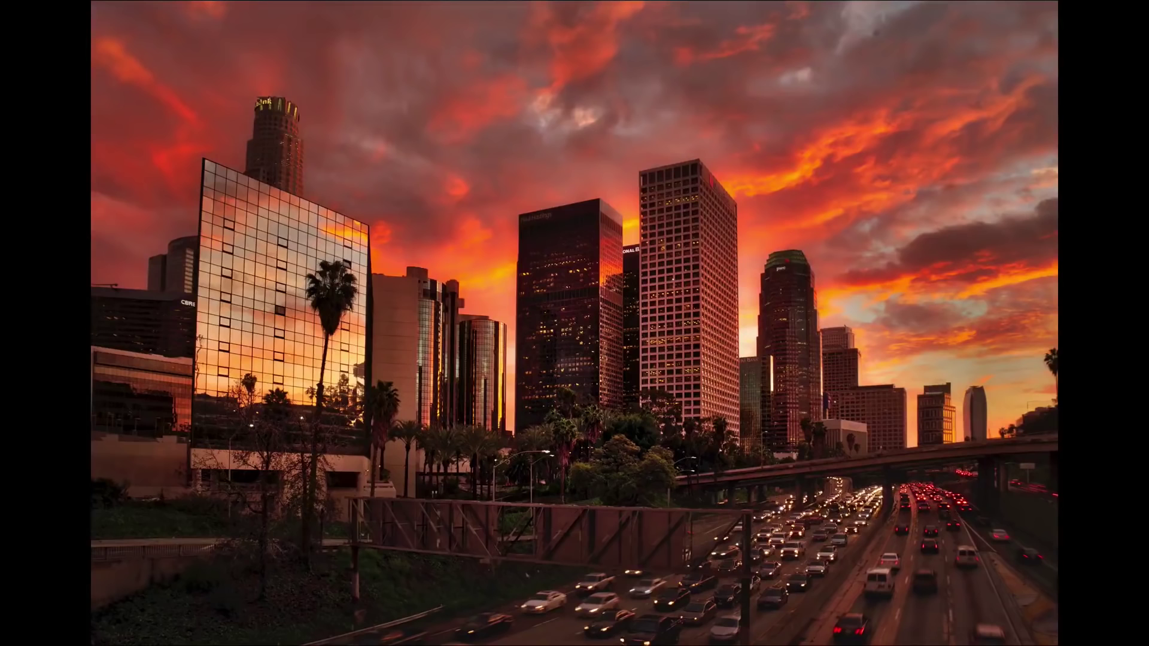
pyautogui.press('\\')
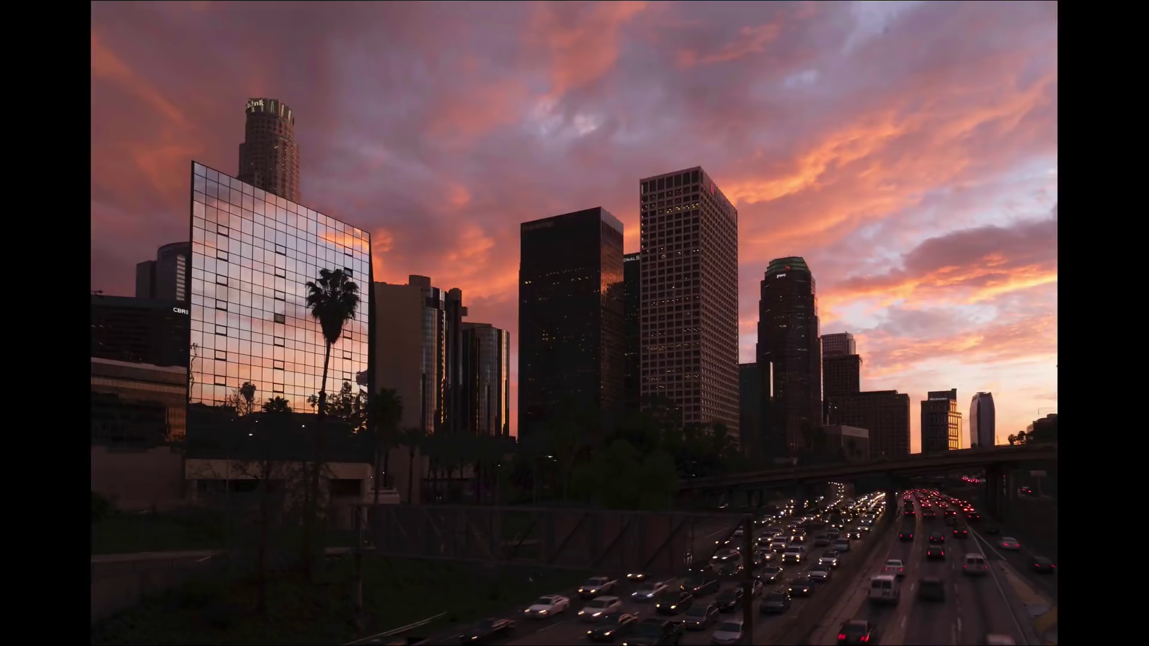